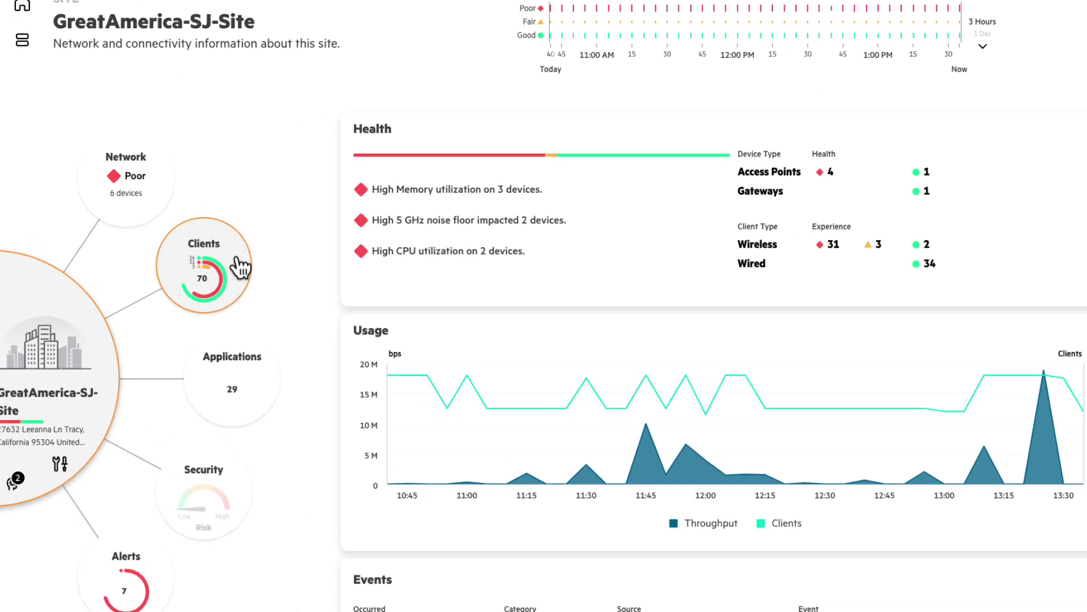
# Show the site's 70 clients with Function, Category, Vendor and Model/OS columns added to the table
pyautogui.click(163, 229)
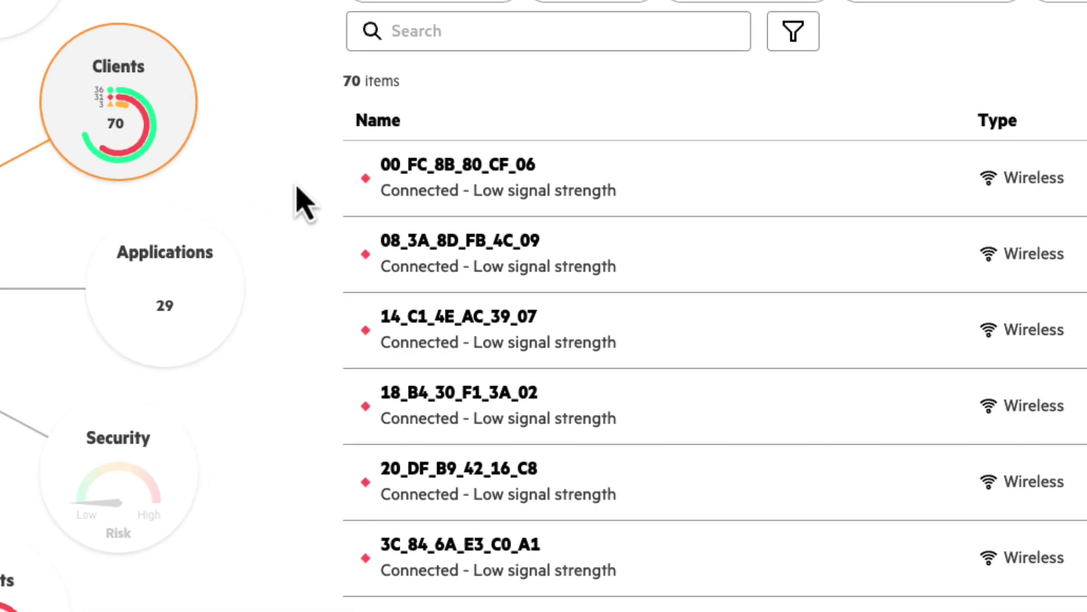
pyautogui.scroll(-1, 388, 345)
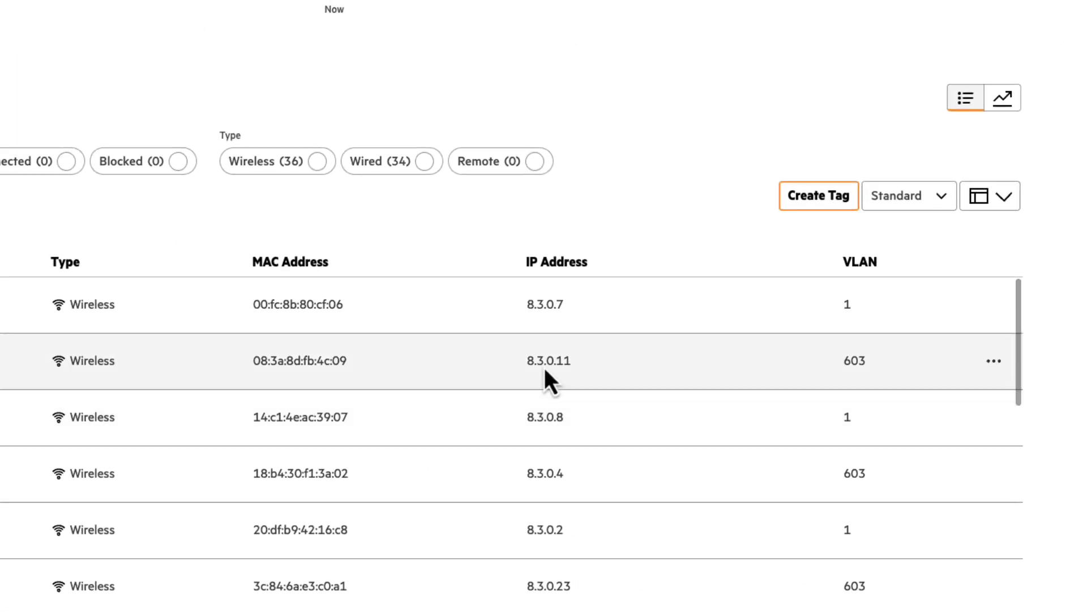
pyautogui.click(990, 197)
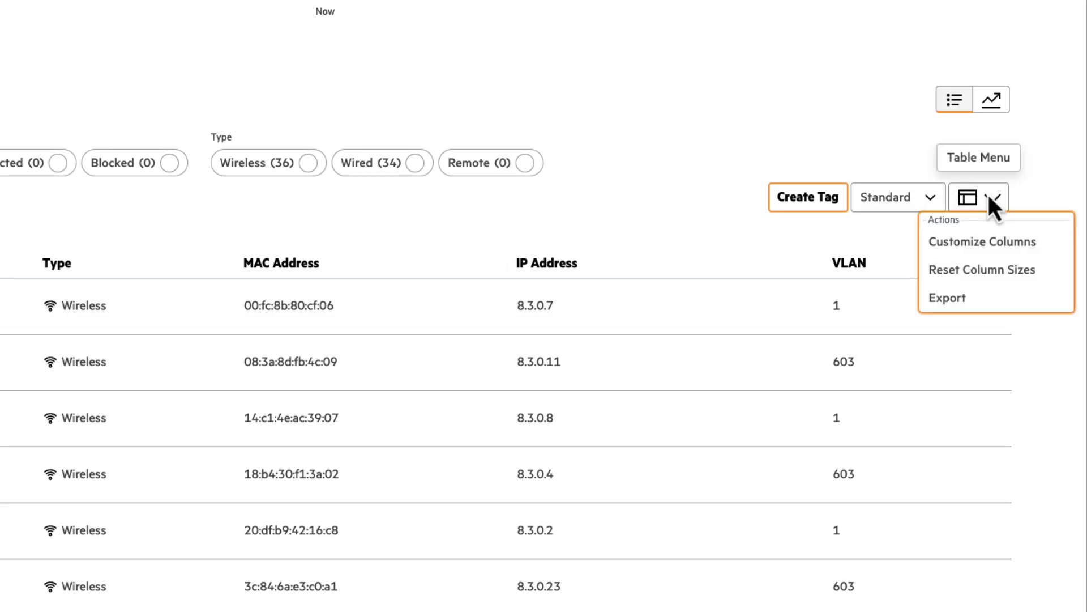
pyautogui.click(974, 247)
pyautogui.scroll(-4, 474, 367)
pyautogui.scroll(-1, 475, 371)
pyautogui.click(406, 328)
pyautogui.click(407, 299)
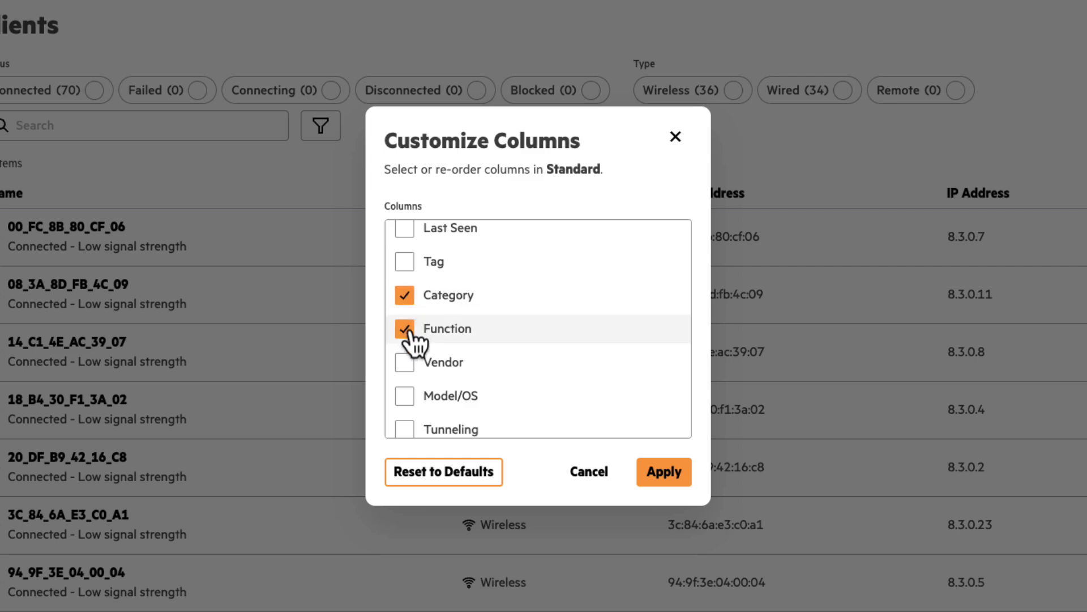
pyautogui.click(412, 366)
pyautogui.click(414, 400)
pyautogui.click(686, 477)
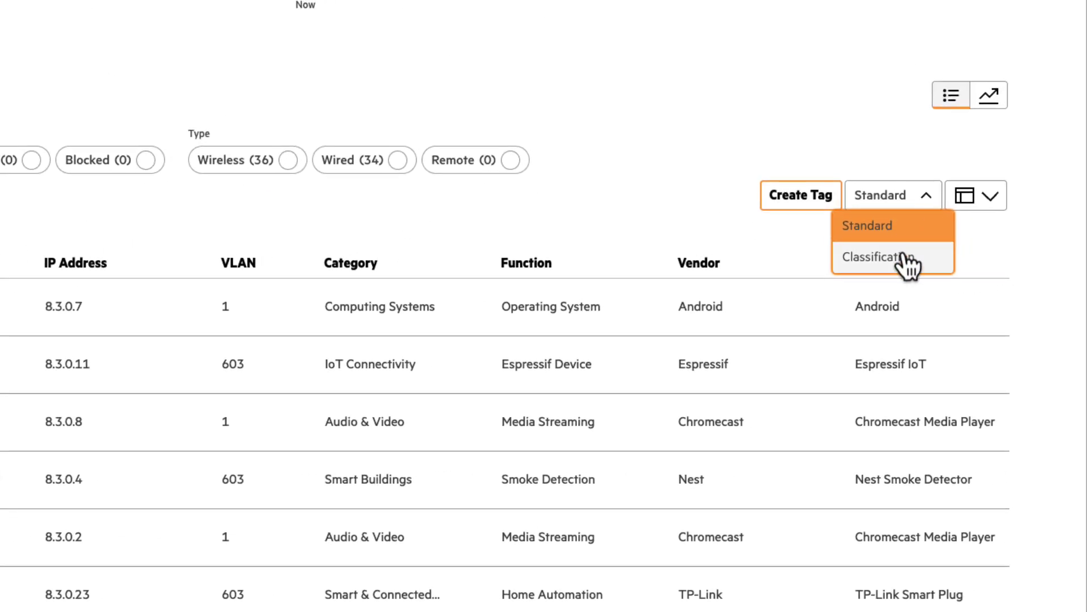
# Switch to the Classification view, search 'ml-iot', and open the Samsung TV client's details
pyautogui.click(906, 258)
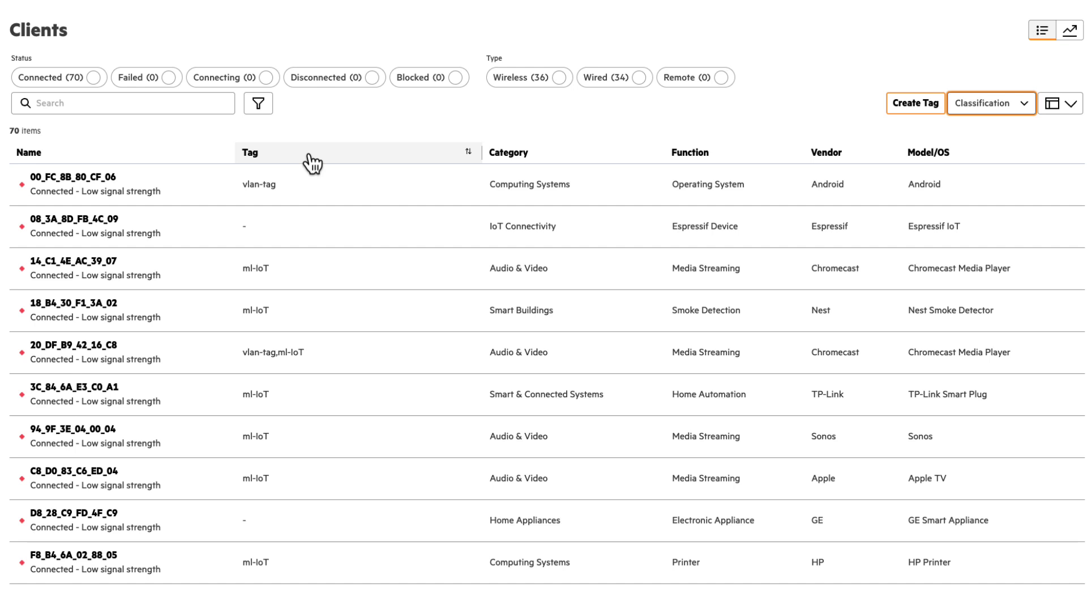
pyautogui.click(216, 107)
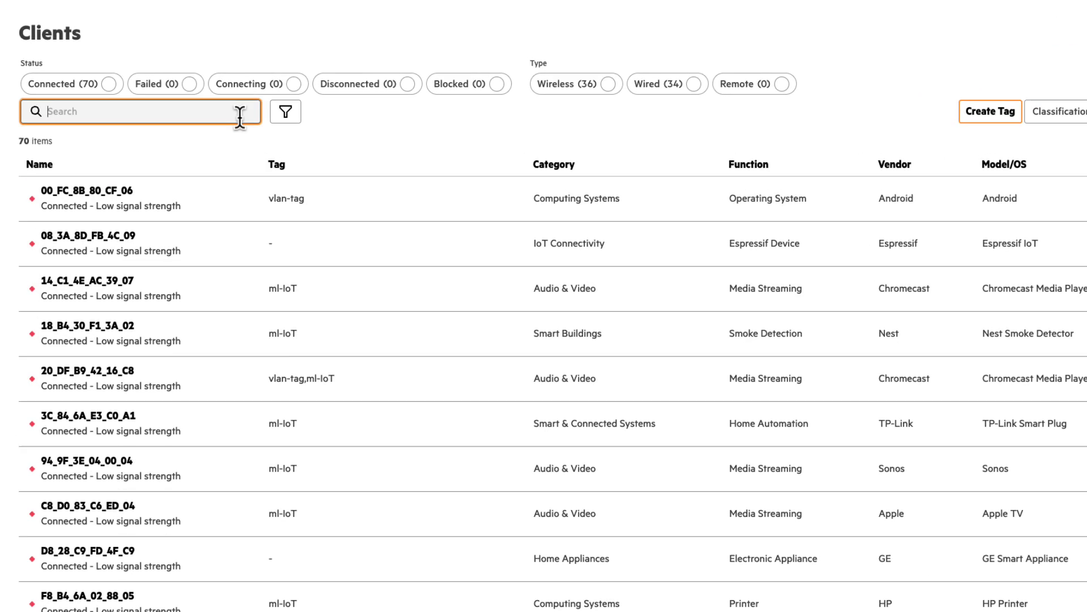
pyautogui.write('ml-')
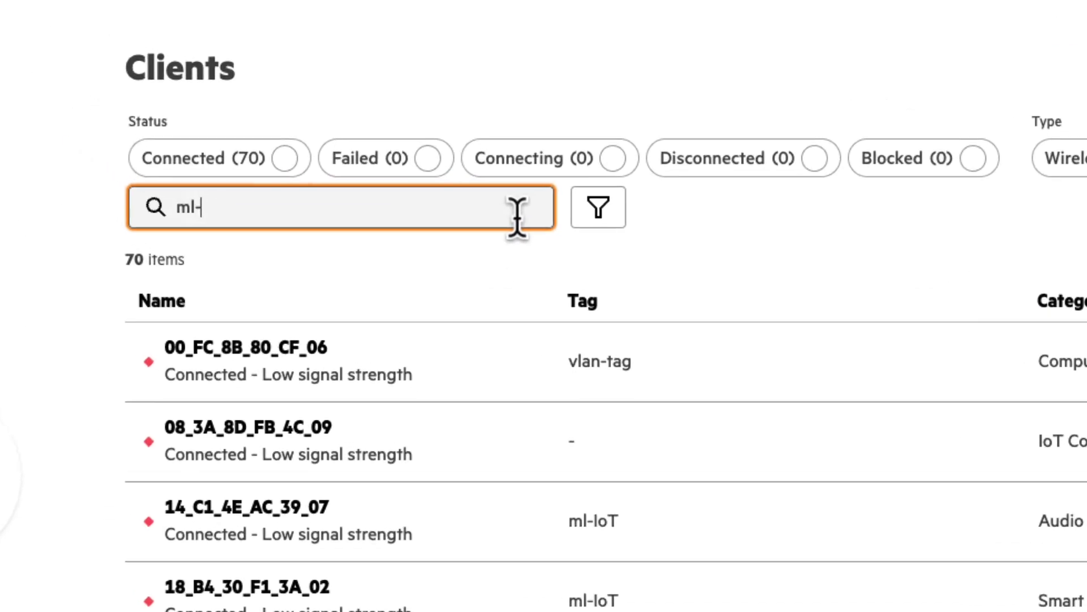
pyautogui.write('iot')
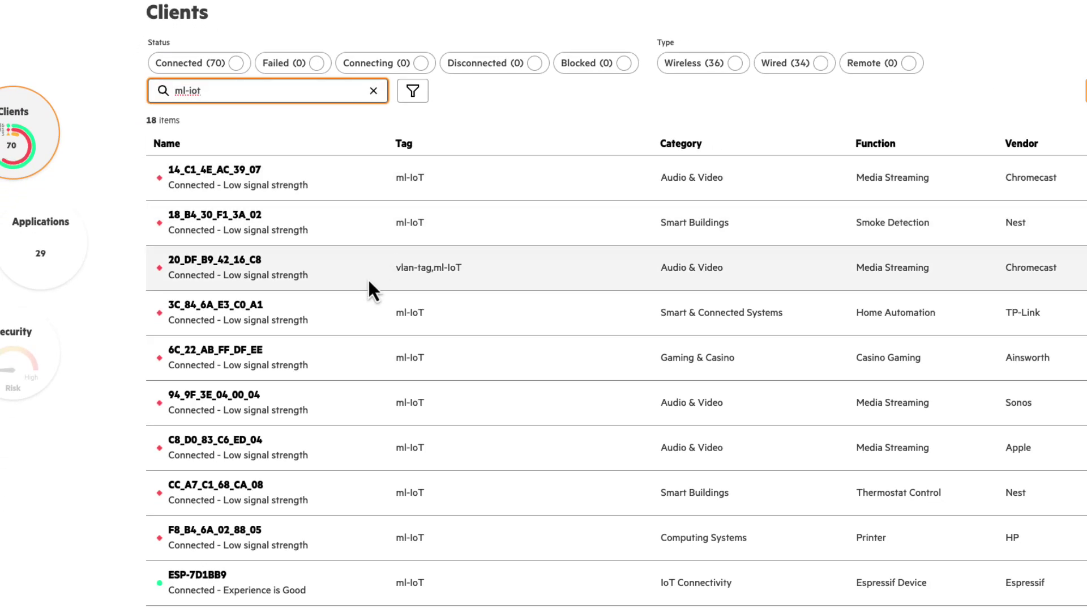
pyautogui.scroll(-6, 368, 277)
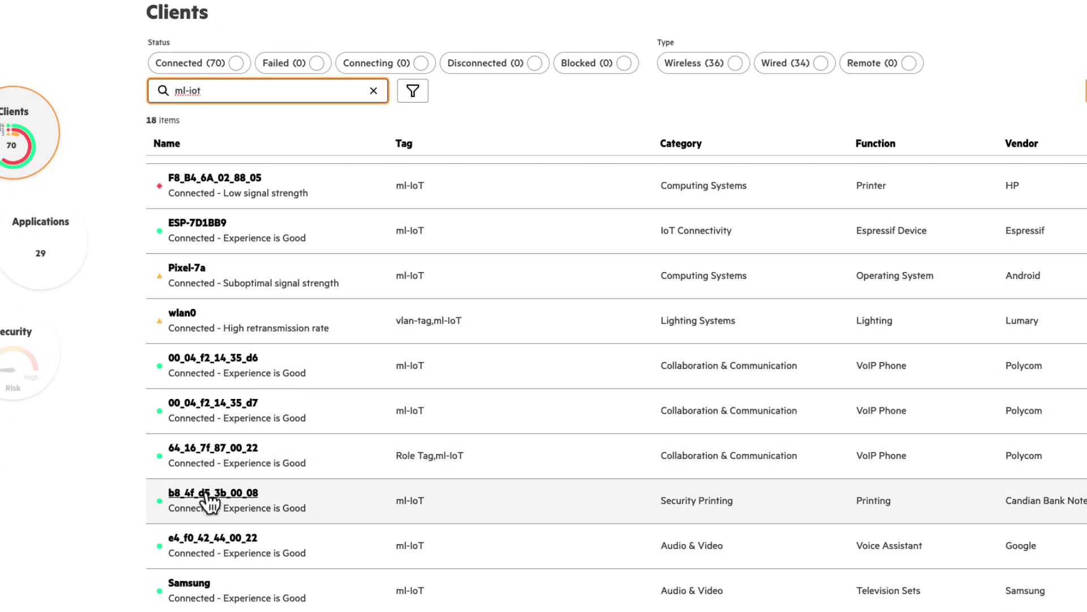
pyautogui.click(192, 583)
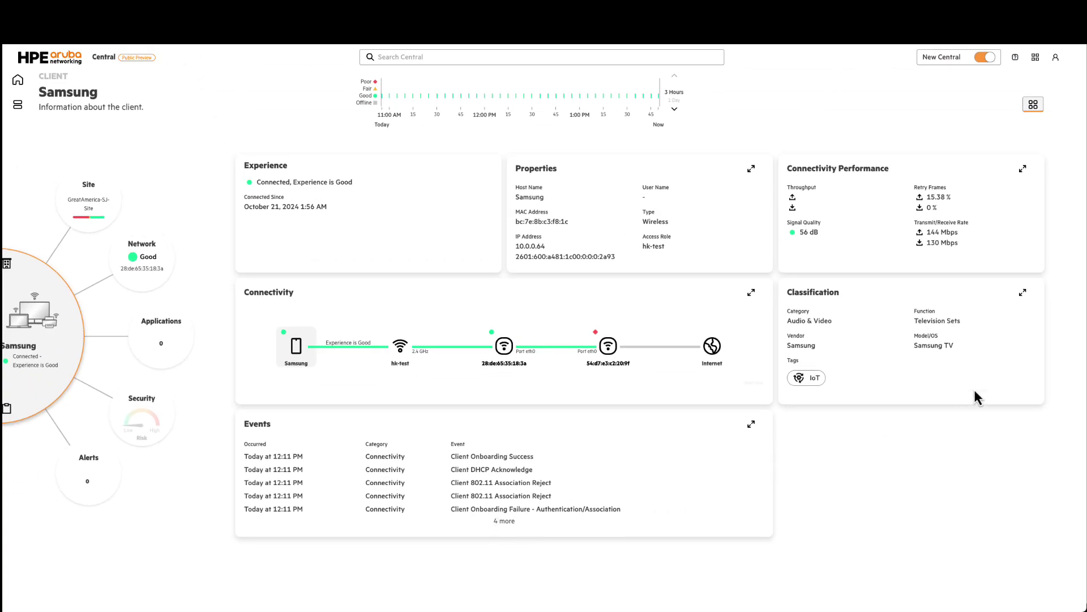
pyautogui.click(1022, 297)
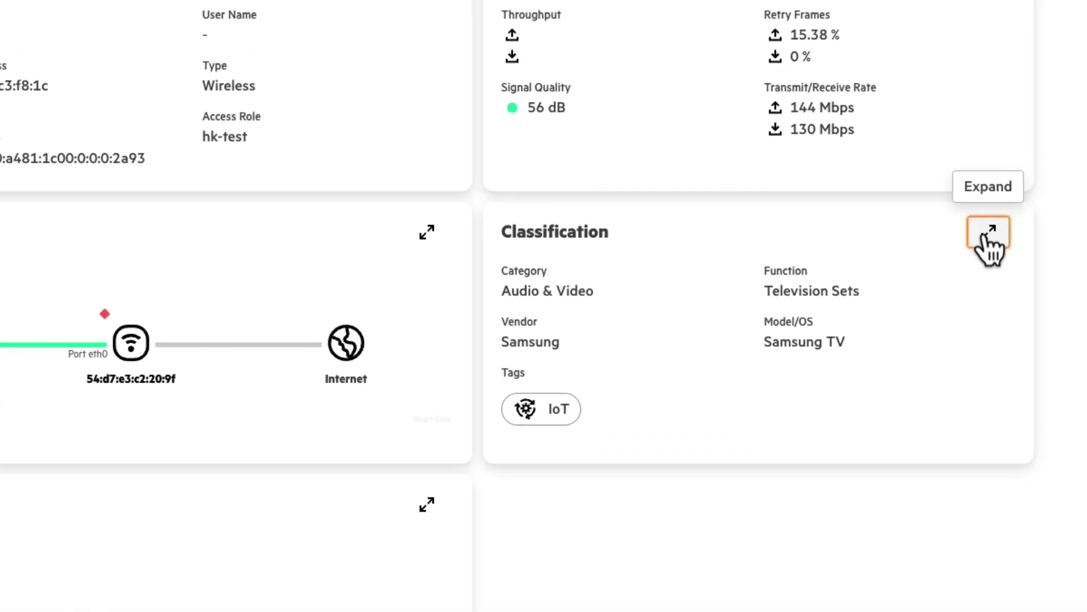
pyautogui.click(986, 233)
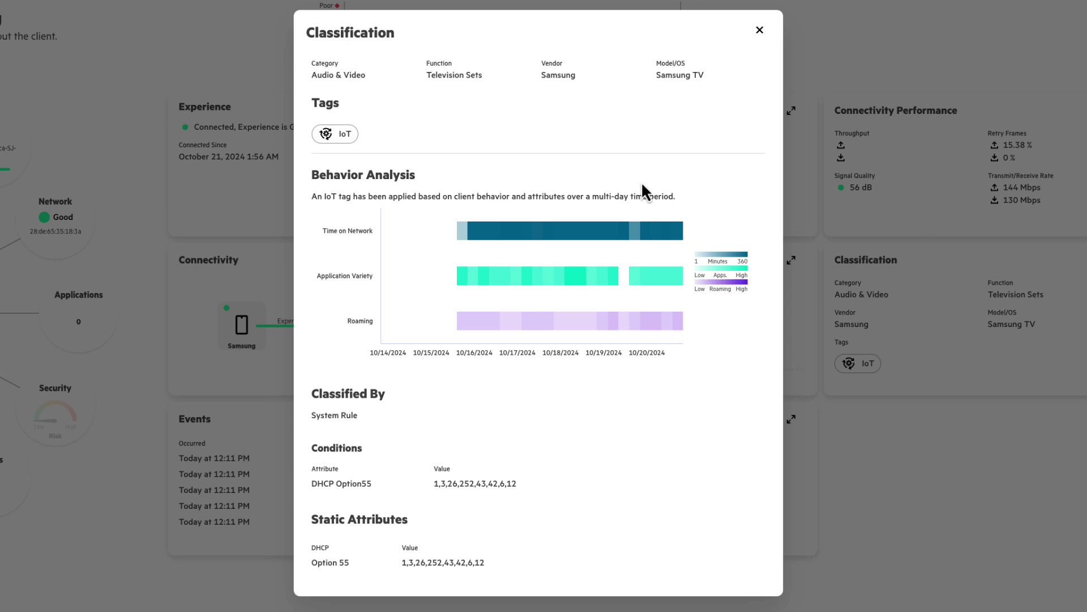
pyautogui.click(759, 31)
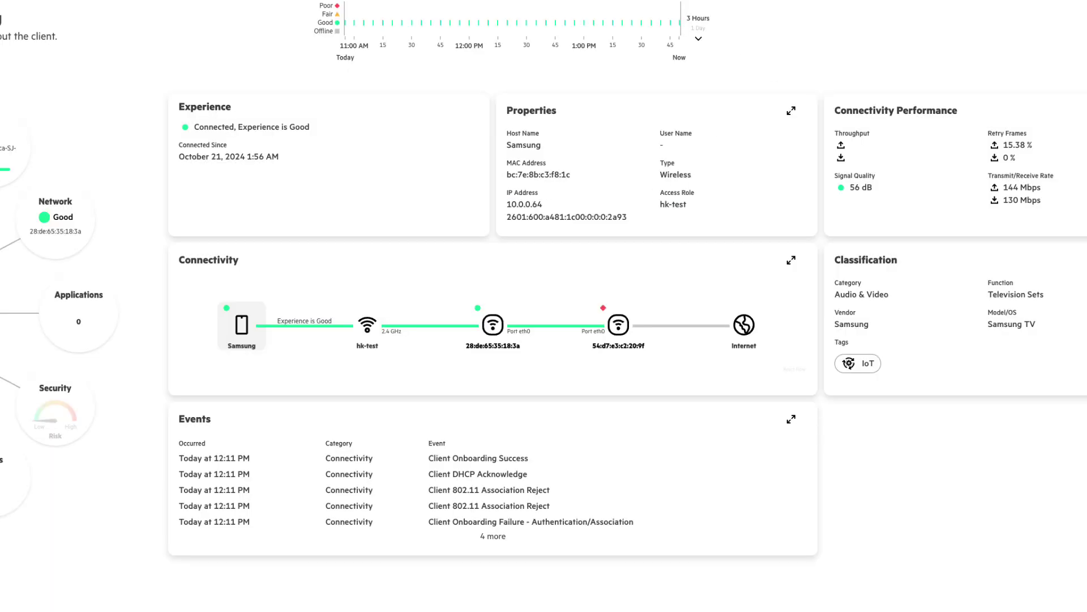
# Go back to the Clients list and switch it to the Summary charts view
pyautogui.hotkey('alt', 'Left')
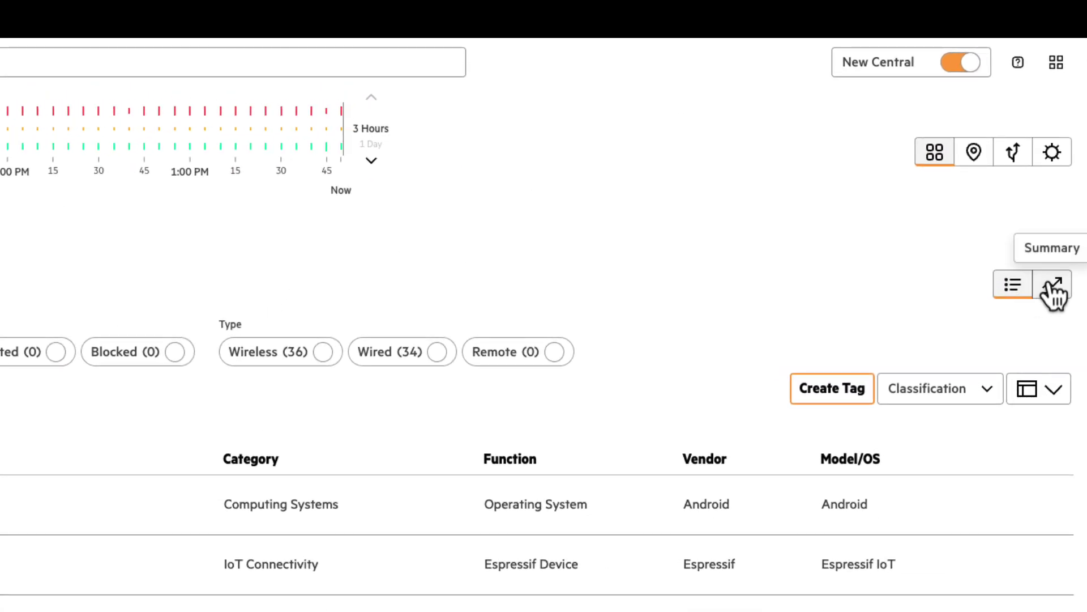
pyautogui.click(1054, 291)
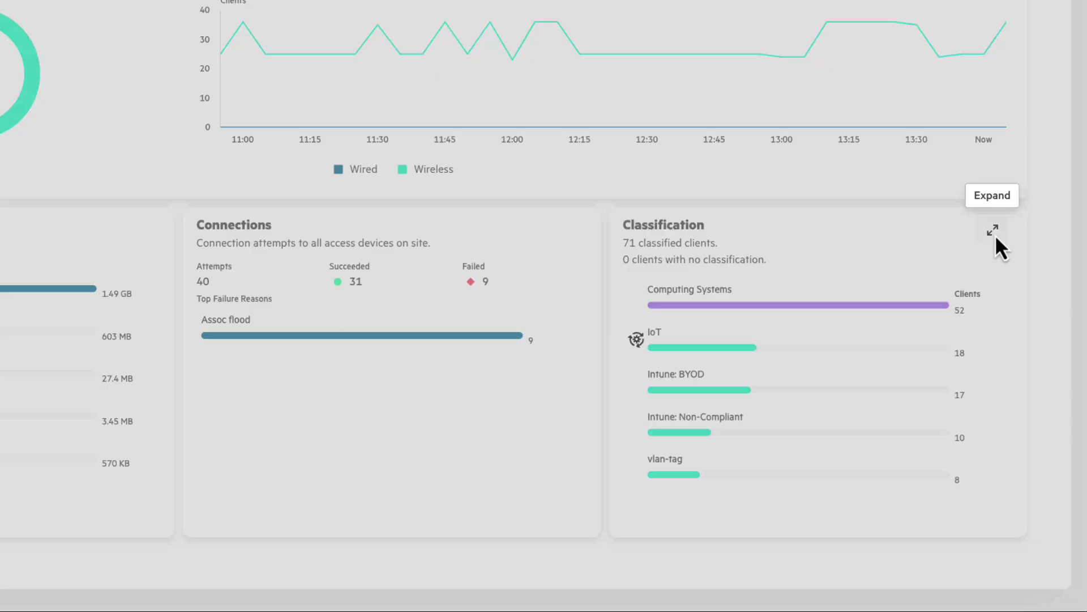
# Expand the Classification card and read the chart values for tags, traffic and roles
pyautogui.click(995, 234)
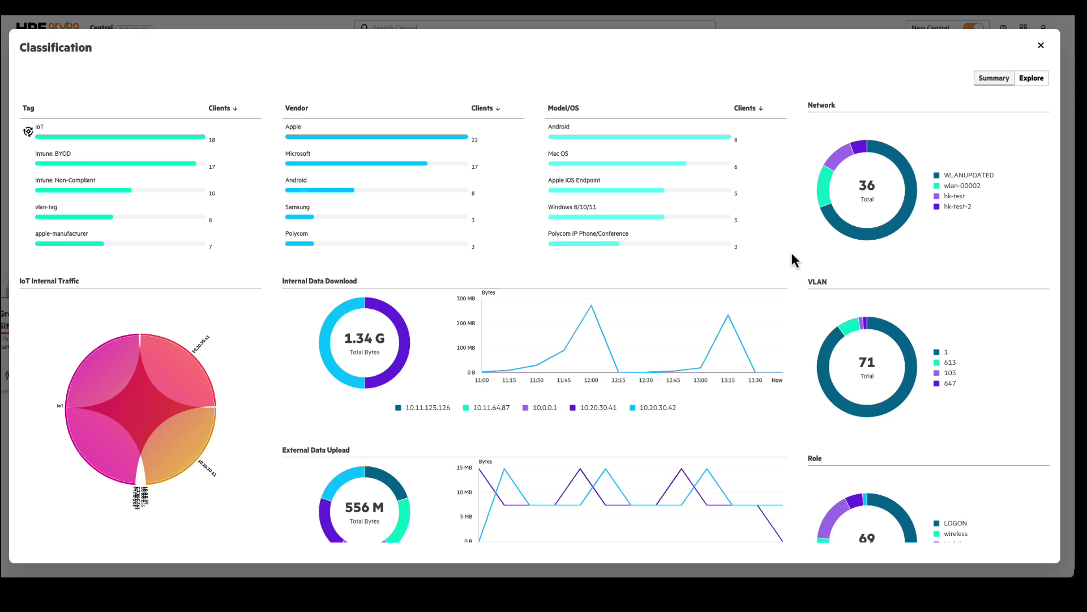
pyautogui.moveTo(831, 219)
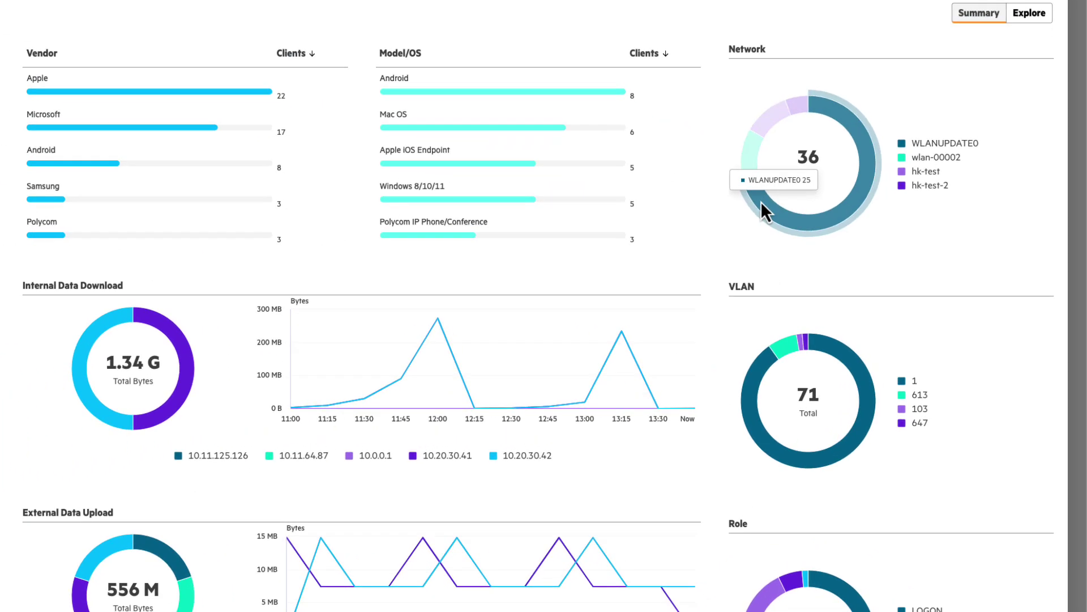
pyautogui.moveTo(759, 370)
pyautogui.scroll(-1, 762, 380)
pyautogui.scroll(-2, 761, 378)
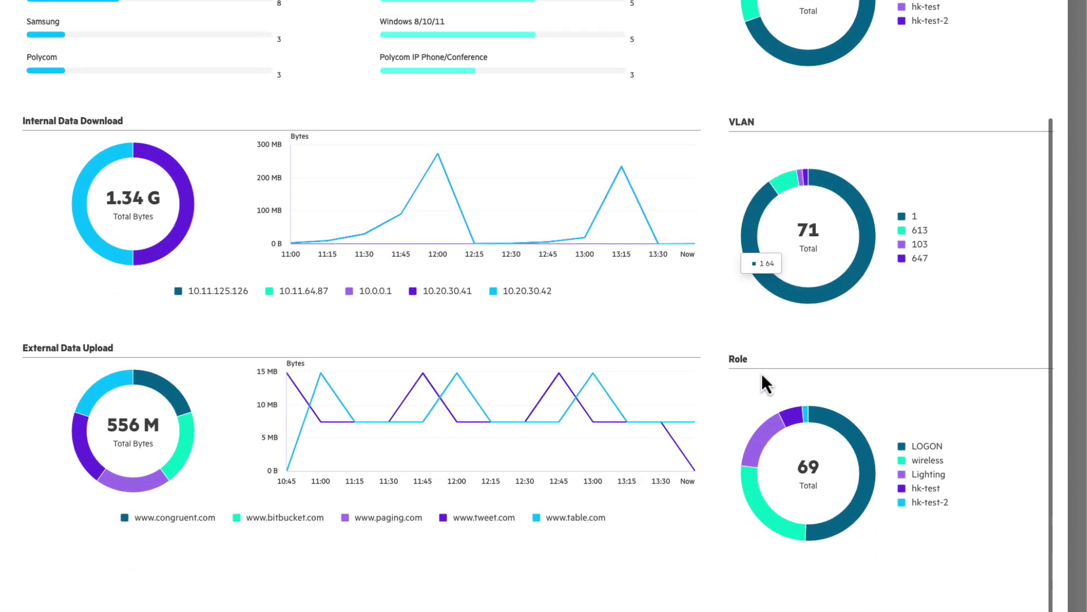
pyautogui.moveTo(766, 431)
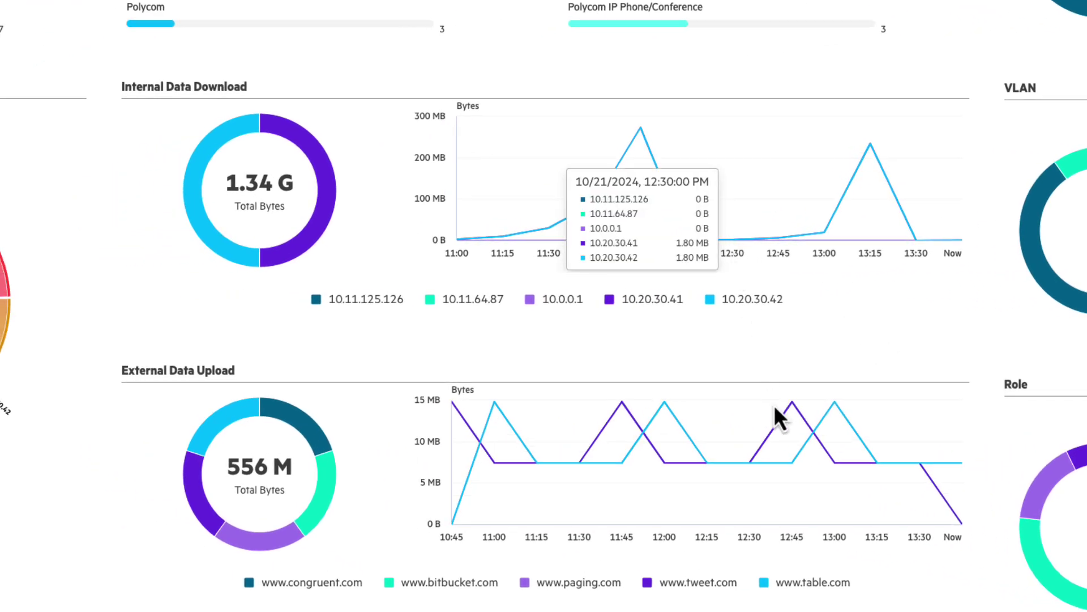
pyautogui.moveTo(778, 413)
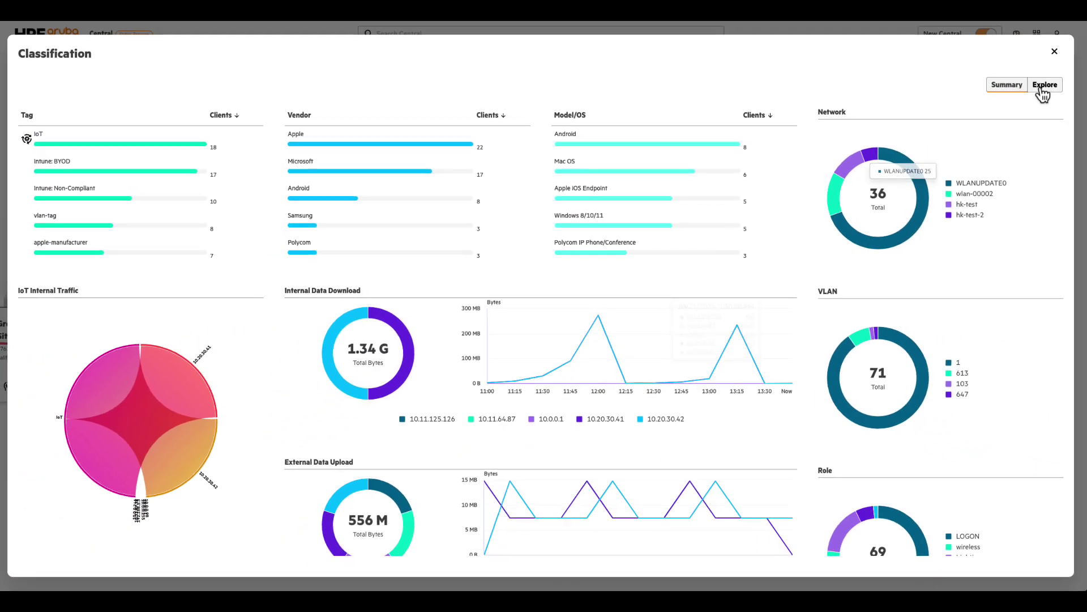
# Open the Explore view, filter it to LOGON role clients, then clear that filter
pyautogui.click(1042, 86)
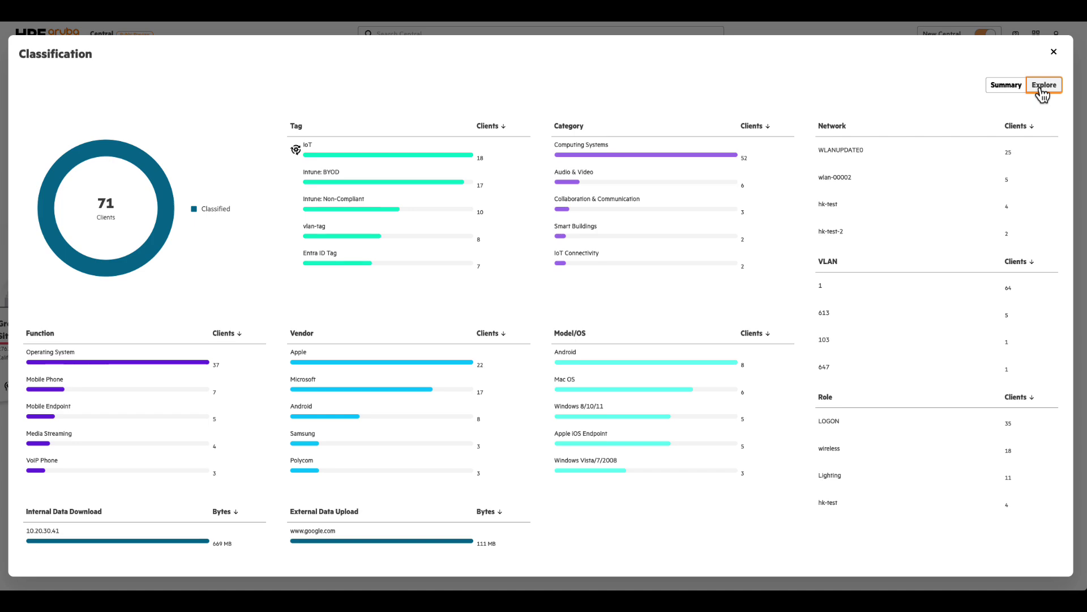
pyautogui.click(828, 422)
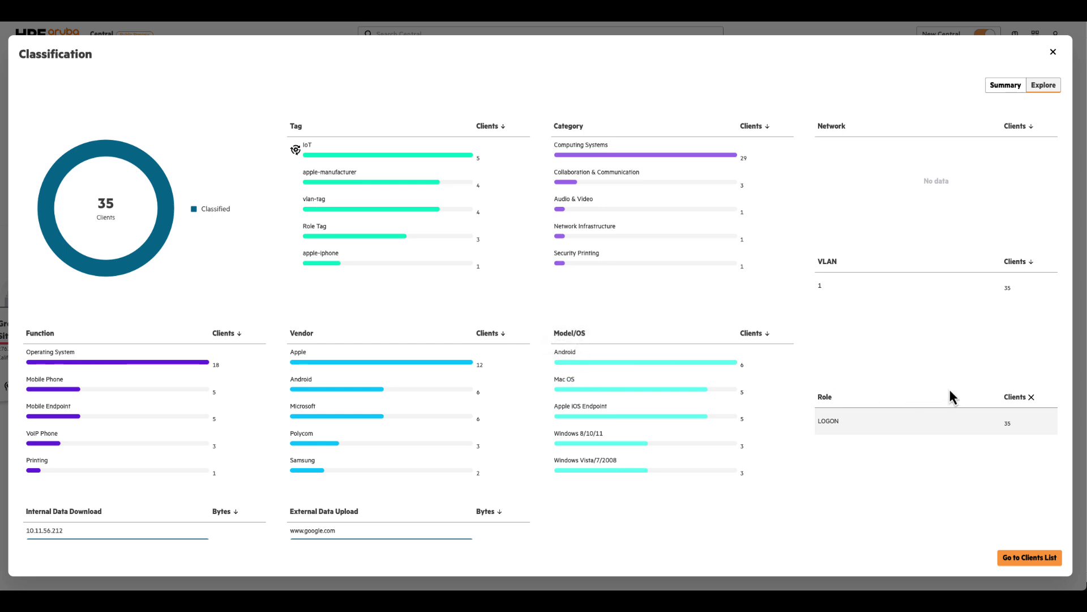
pyautogui.click(1032, 400)
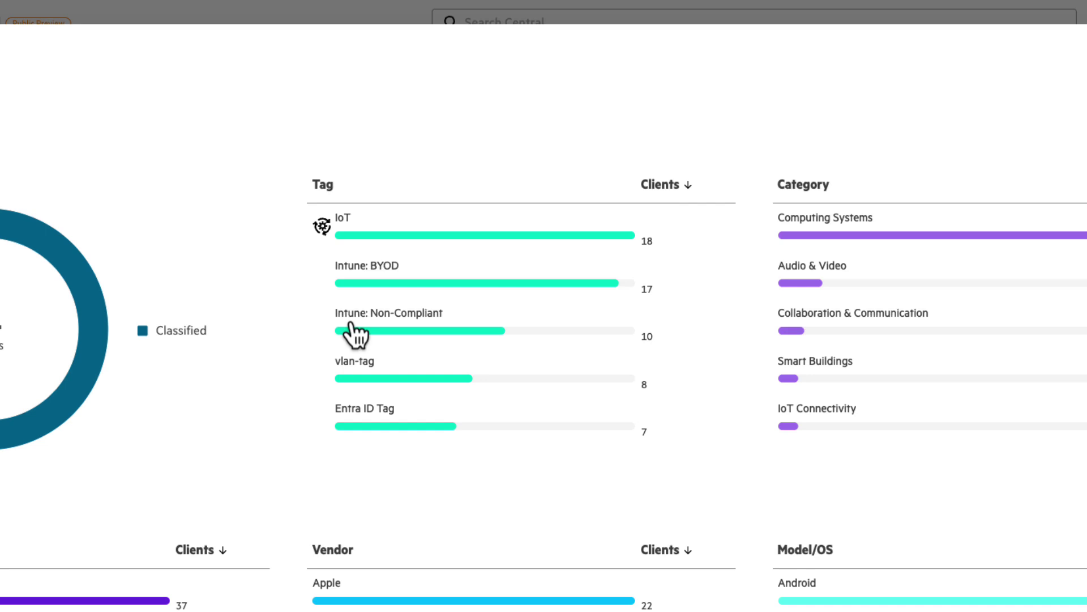
pyautogui.click(422, 330)
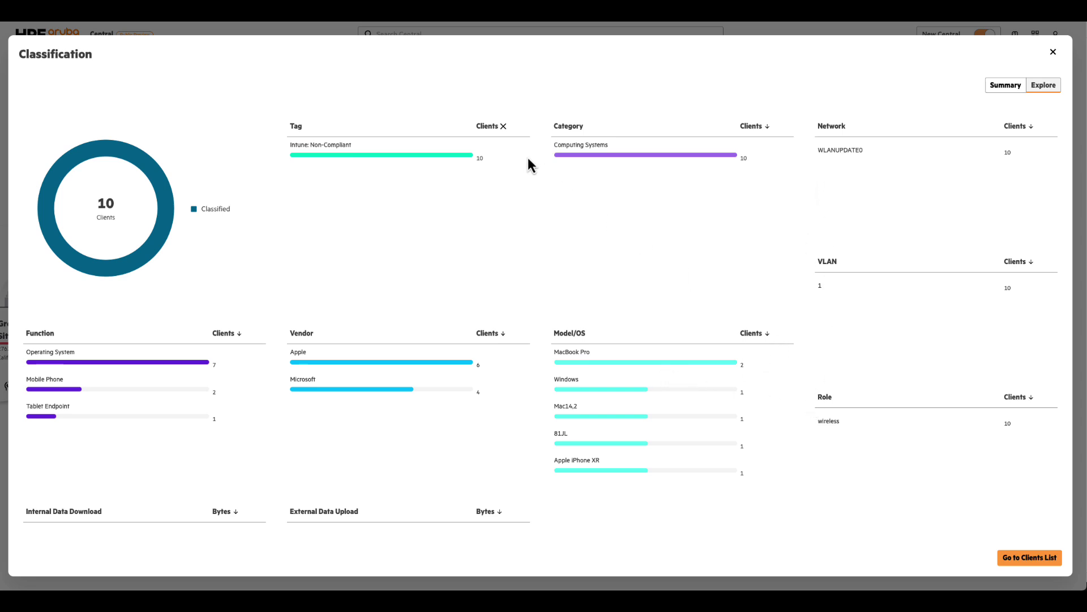
pyautogui.click(503, 126)
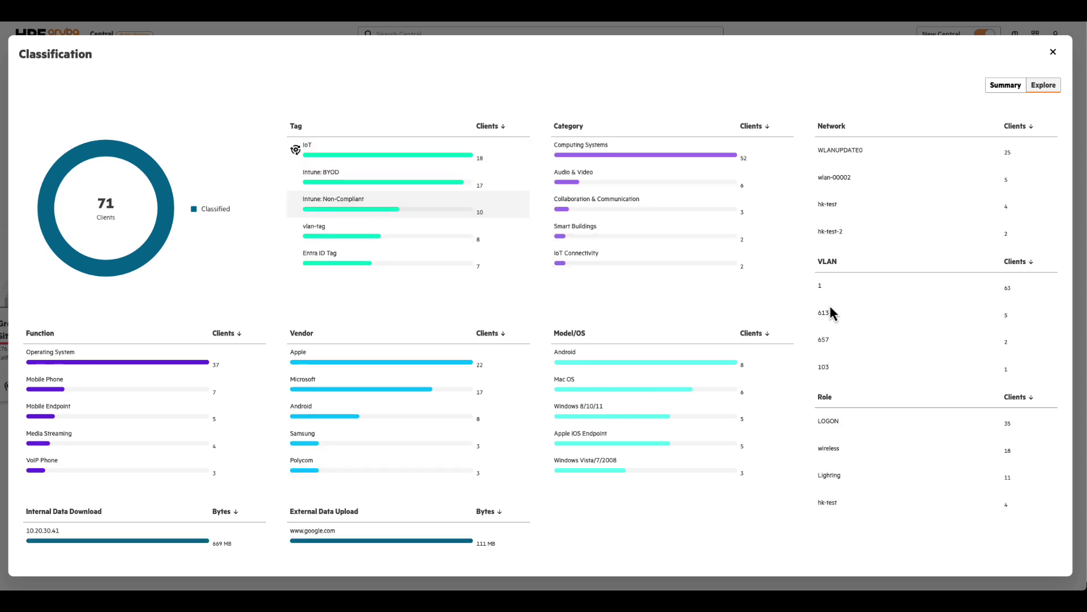
pyautogui.scroll(-1, 538, 393)
pyautogui.scroll(-3, 538, 400)
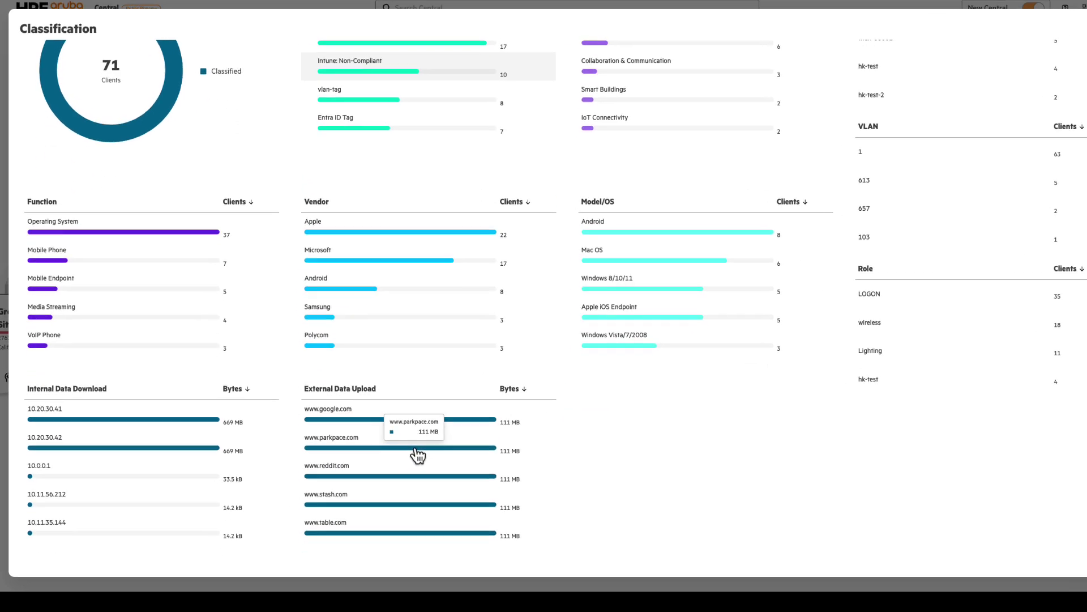
pyautogui.scroll(-2, 395, 456)
pyautogui.scroll(-4, 746, 362)
pyautogui.scroll(-5, 698, 395)
pyautogui.scroll(-6, 690, 388)
pyautogui.scroll(-3, 690, 390)
pyautogui.scroll(5, 690, 392)
pyautogui.scroll(5, 691, 393)
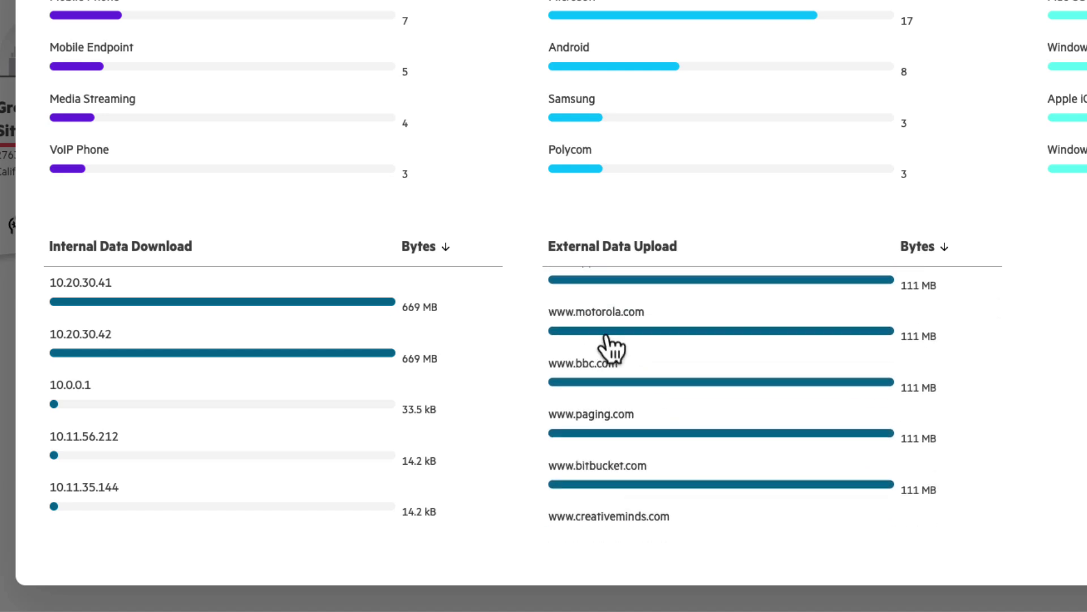
pyautogui.click(614, 332)
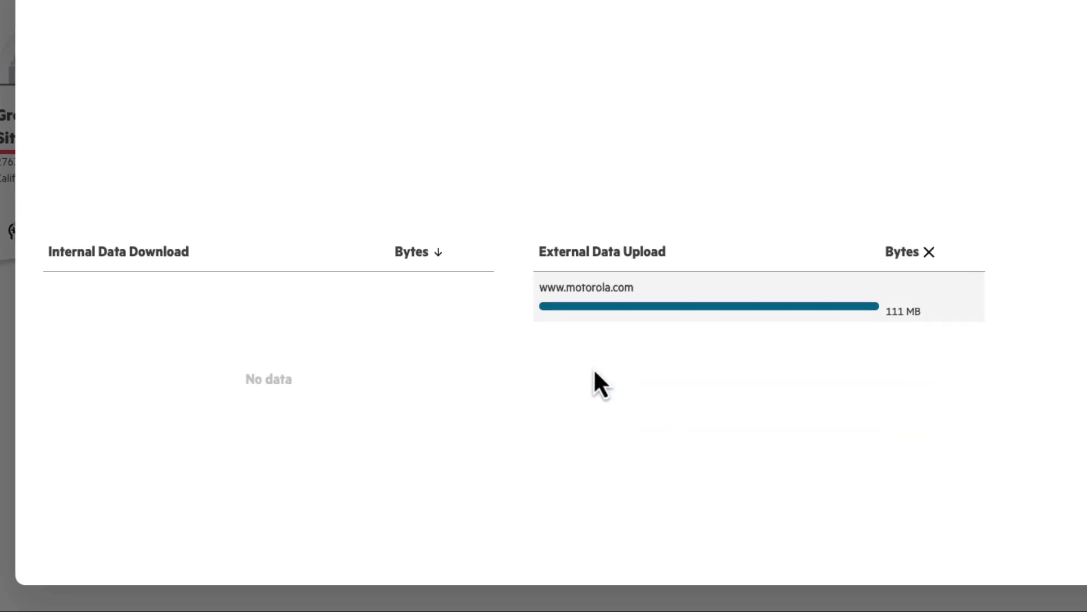
# Close the classification details and return to the Clients summary
pyautogui.scroll(1, 582, 474)
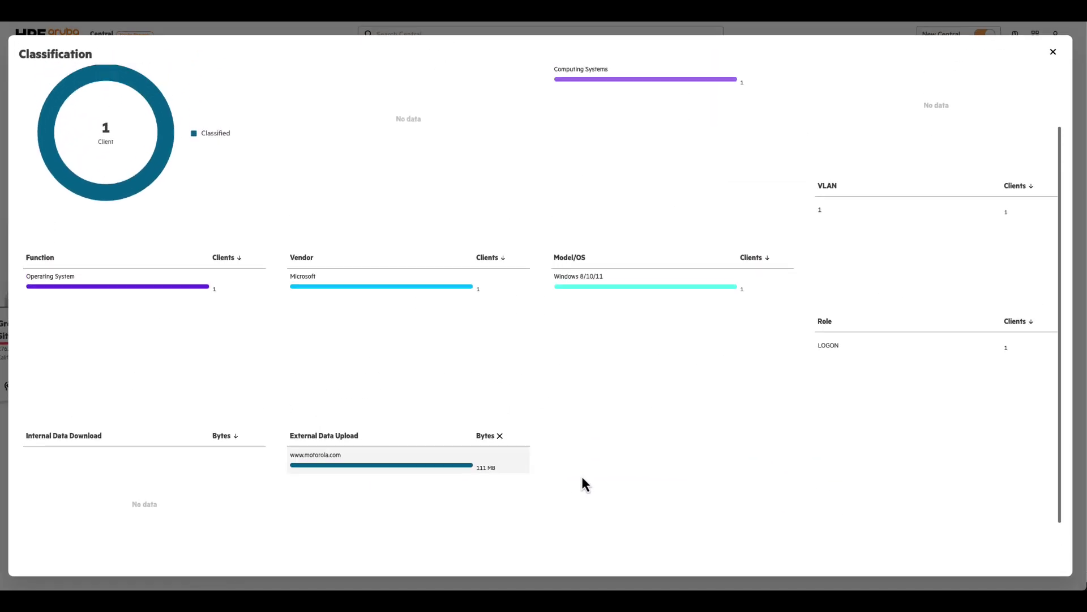
pyautogui.scroll(1, 581, 474)
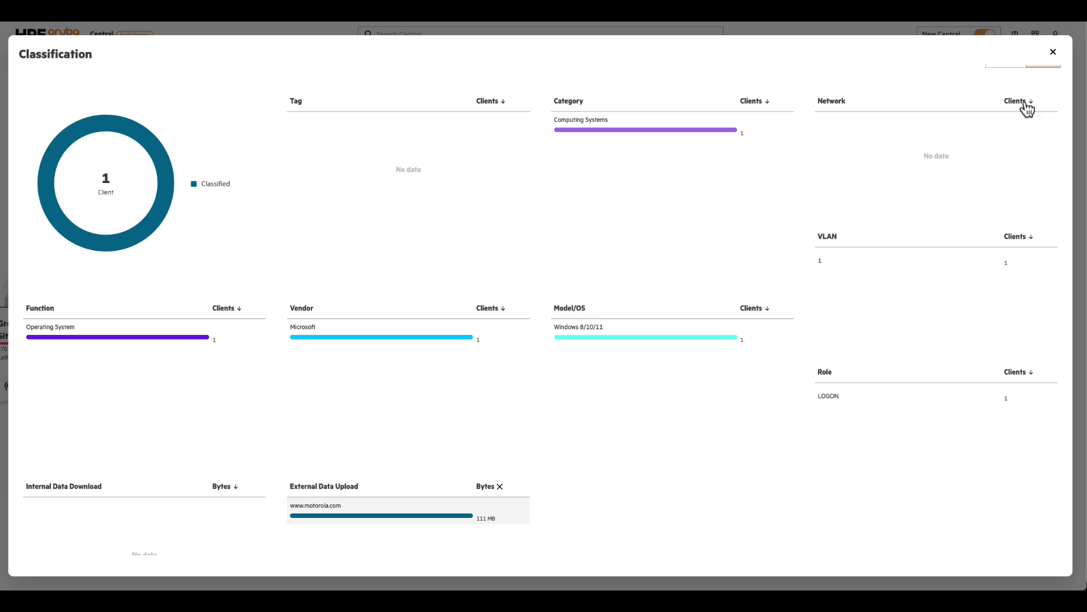
pyautogui.click(1054, 55)
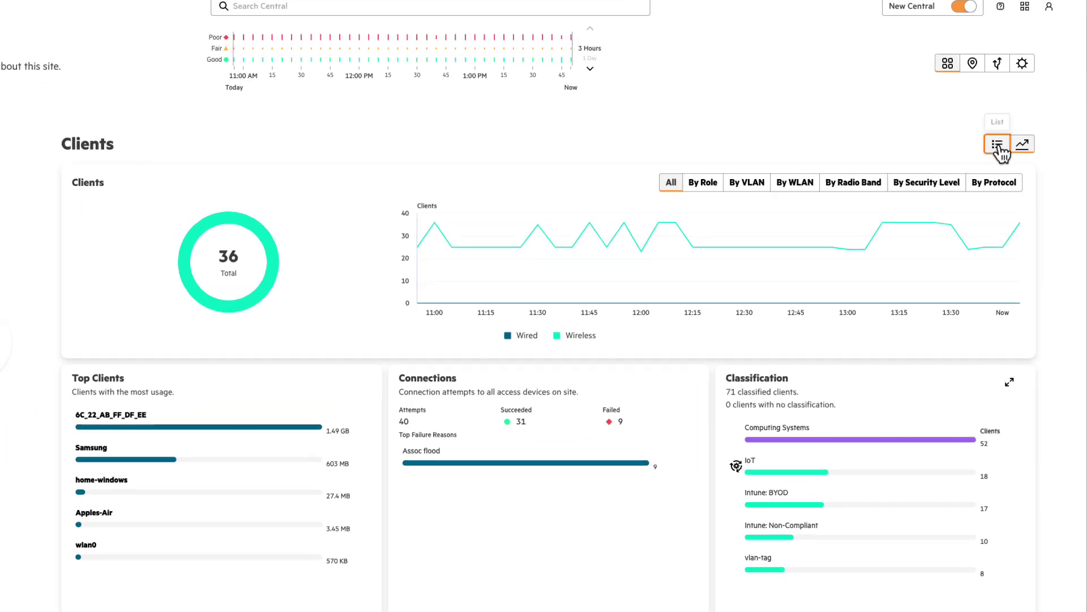
# Switch the site's clients to the list table and open the Filters dialog
pyautogui.click(989, 146)
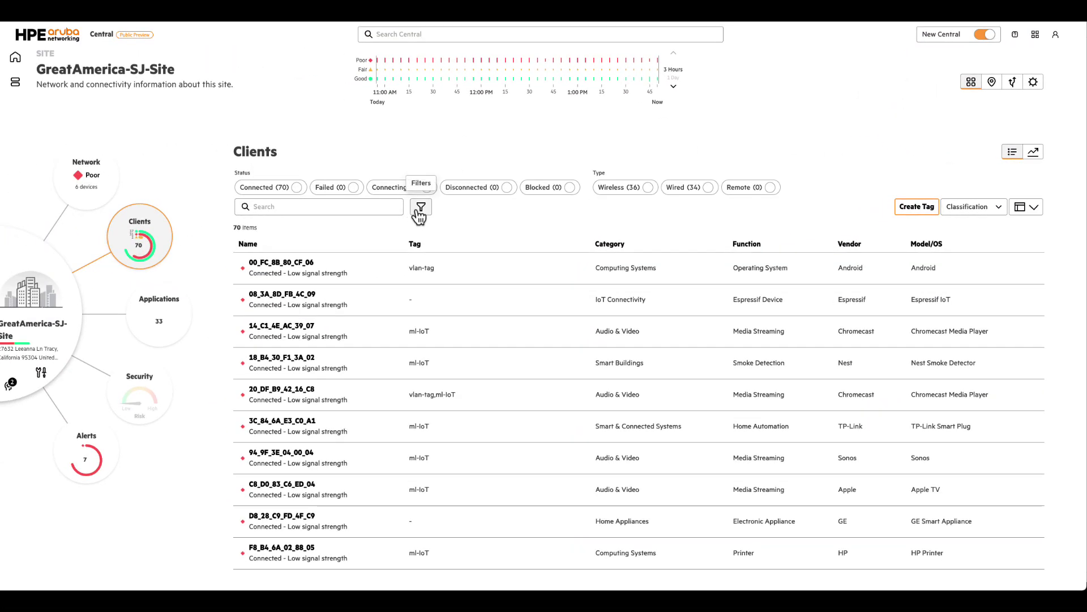
pyautogui.click(420, 207)
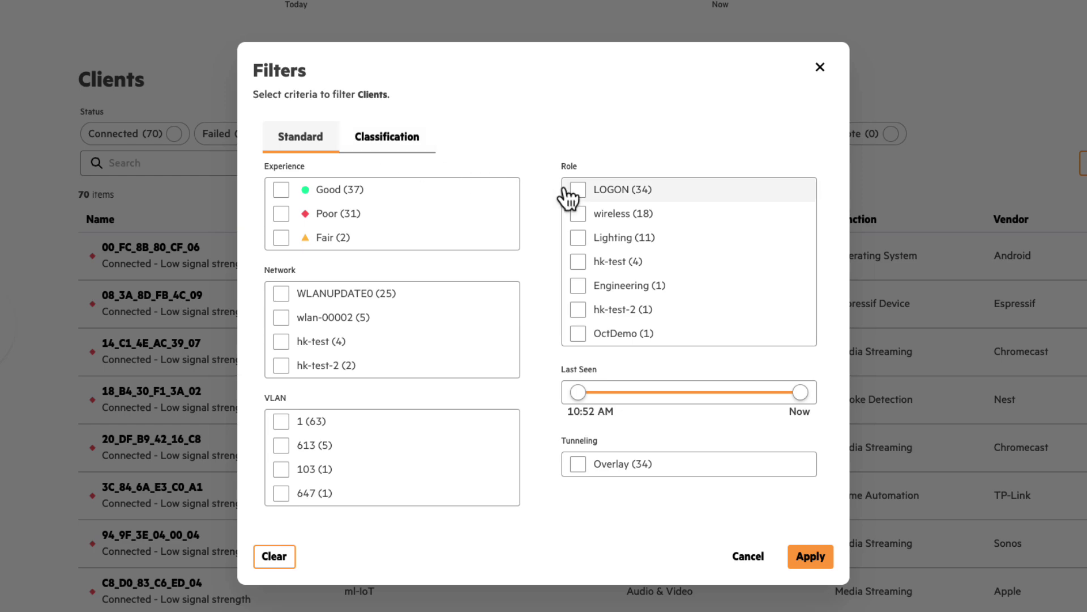
# Filter the clients table by the Intune: Non-Compliant classification tag
pyautogui.click(410, 145)
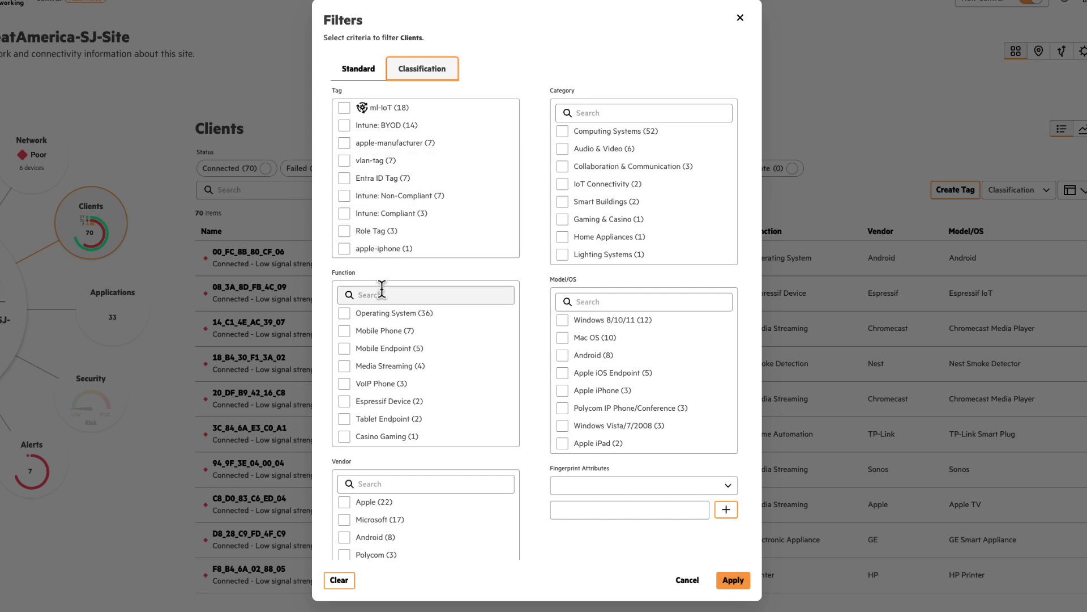
pyautogui.click(344, 195)
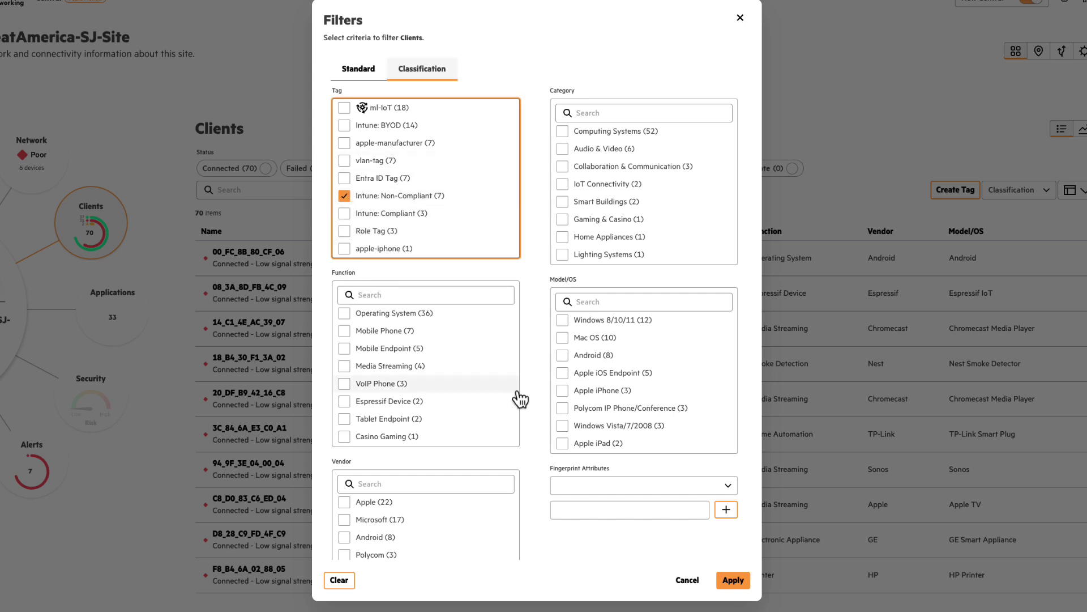
pyautogui.click(732, 583)
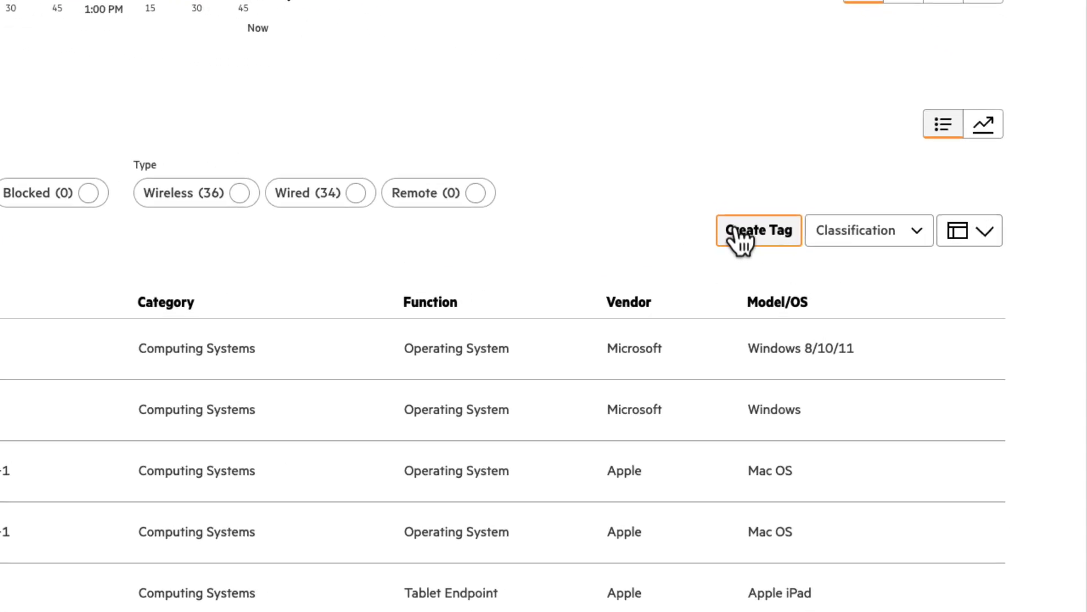
# Draft a 'Non Compliant Devices Actions' tag, browse its vendor options, then discard it
pyautogui.click(739, 238)
pyautogui.click(776, 180)
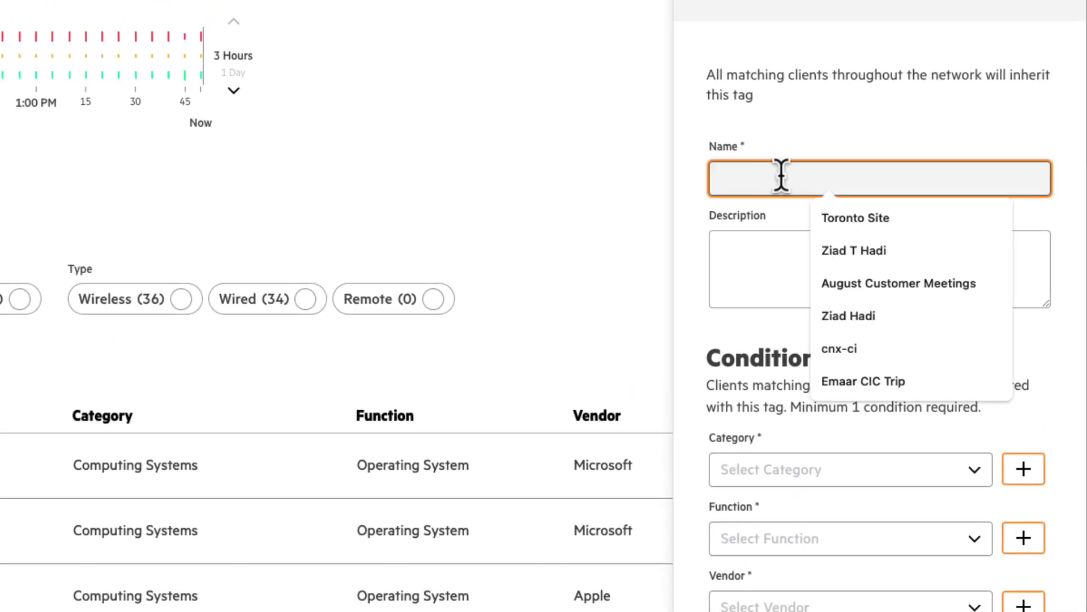
pyautogui.write('Non ')
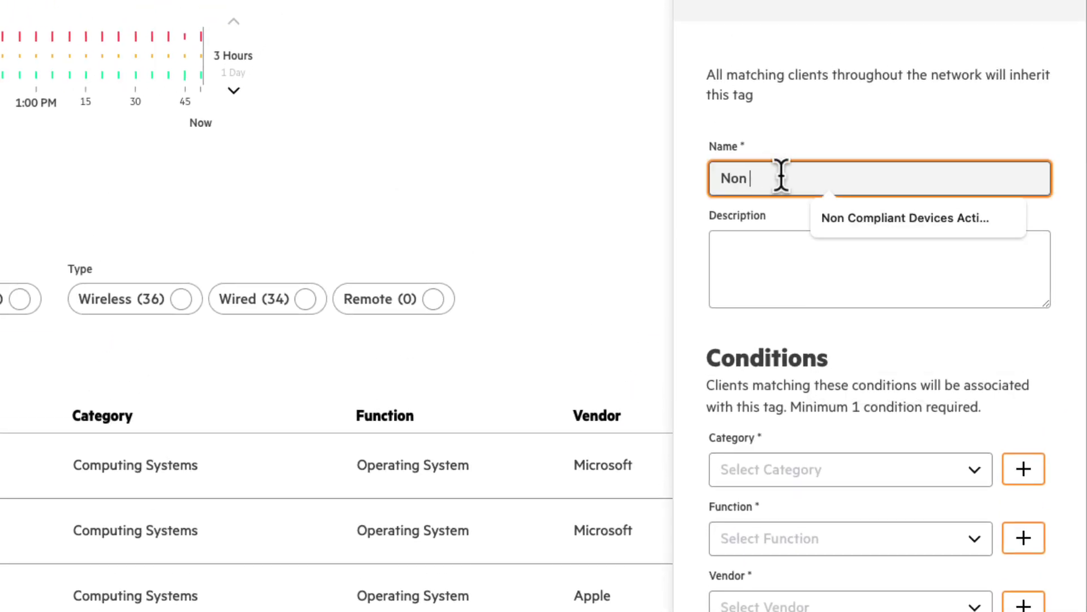
pyautogui.write('Com')
pyautogui.press('Down')
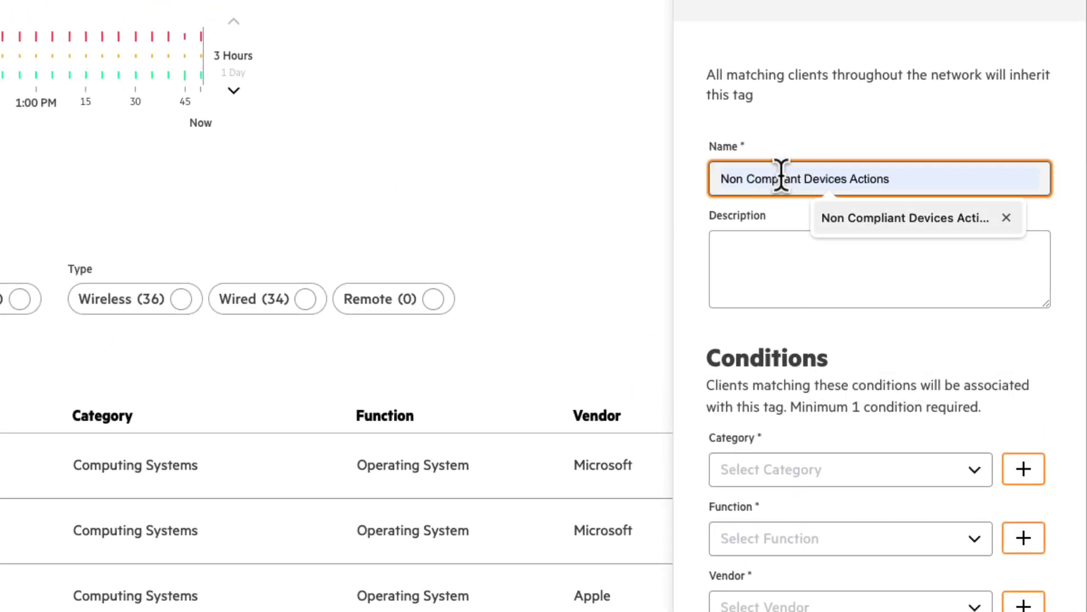
pyautogui.click(862, 219)
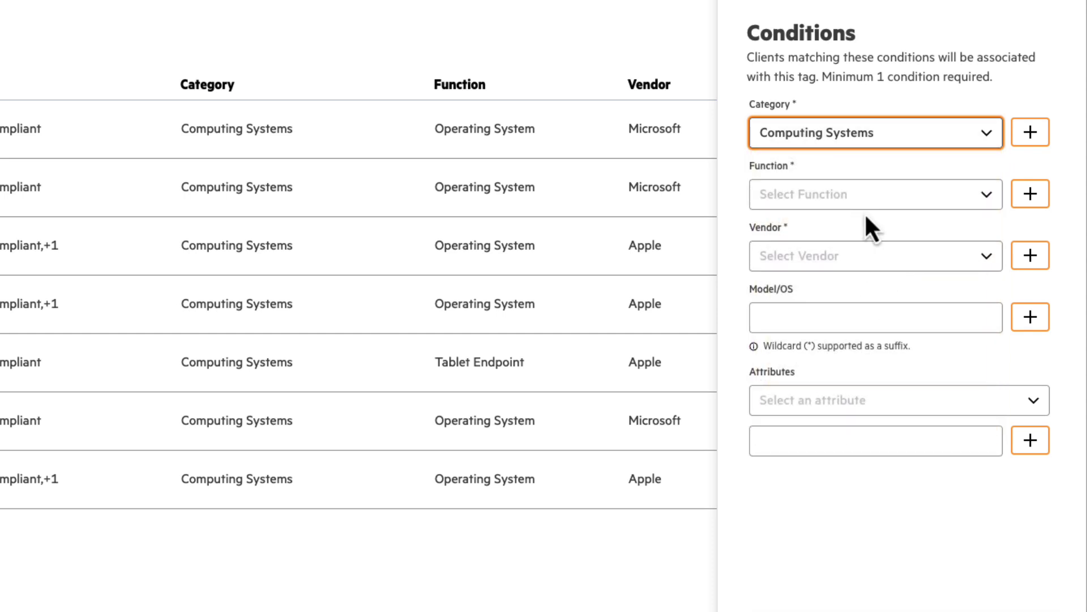
pyautogui.click(868, 265)
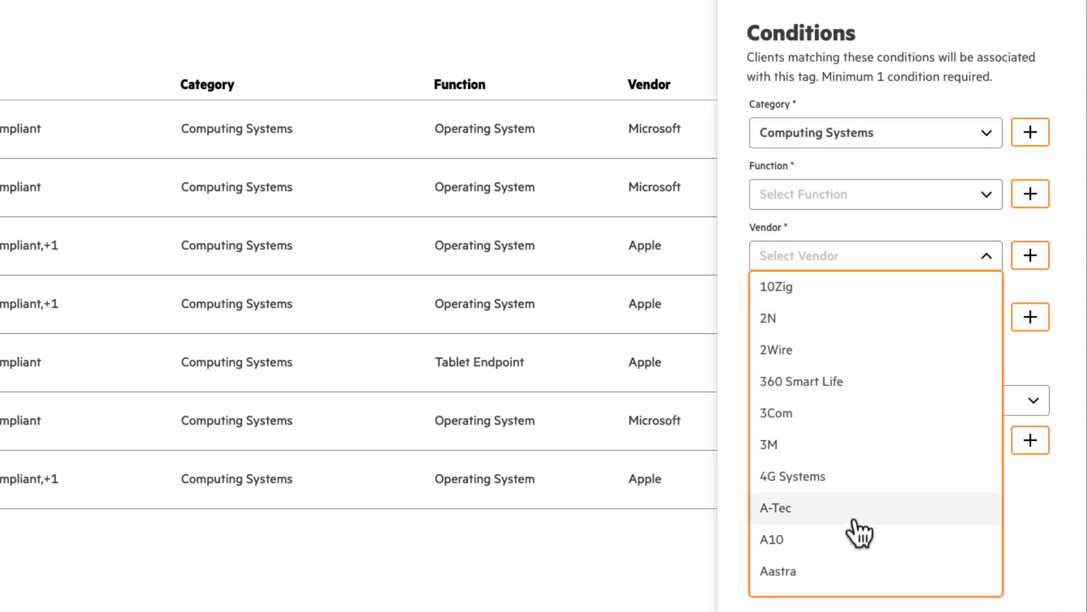
pyautogui.scroll(-5, 860, 533)
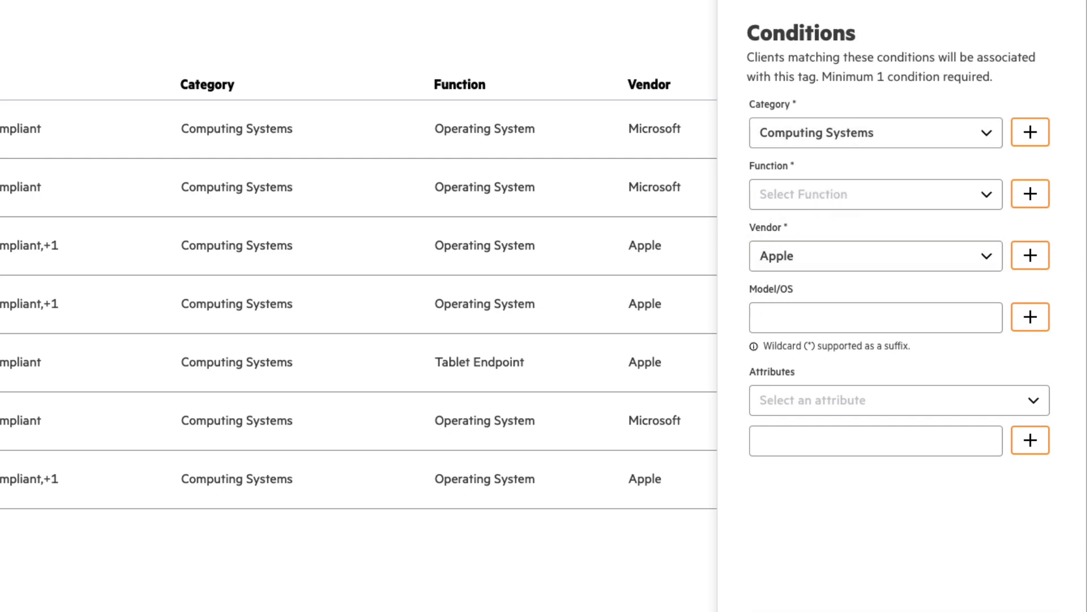
pyautogui.press('Escape')
# Create a tag from the first Windows client, prefilled with Computing Systems, Operating System, Microsoft, Windows 8/10/11
pyautogui.click(1031, 127)
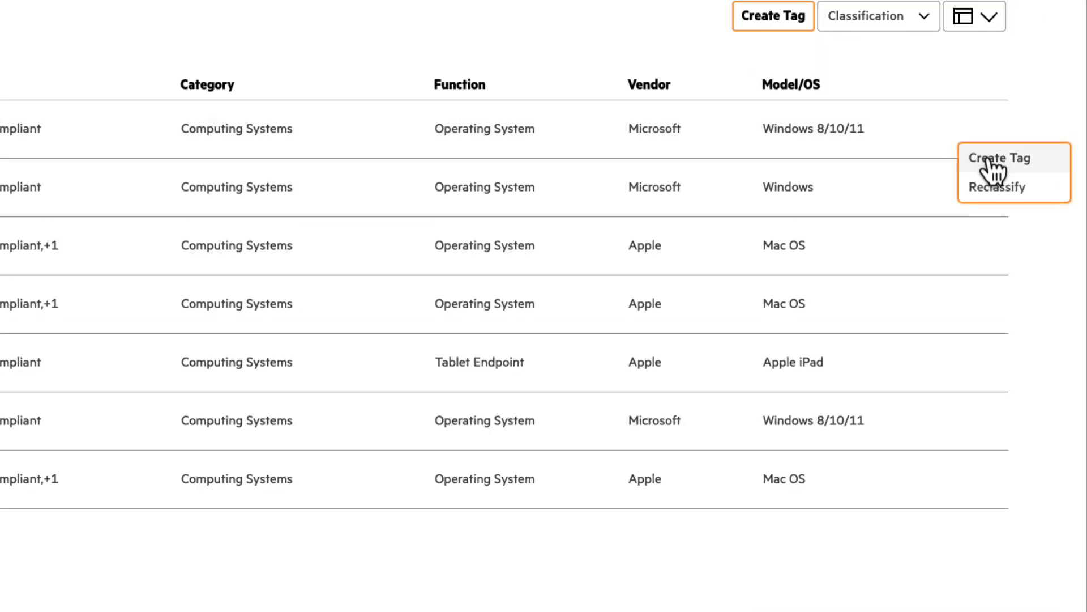
pyautogui.click(987, 159)
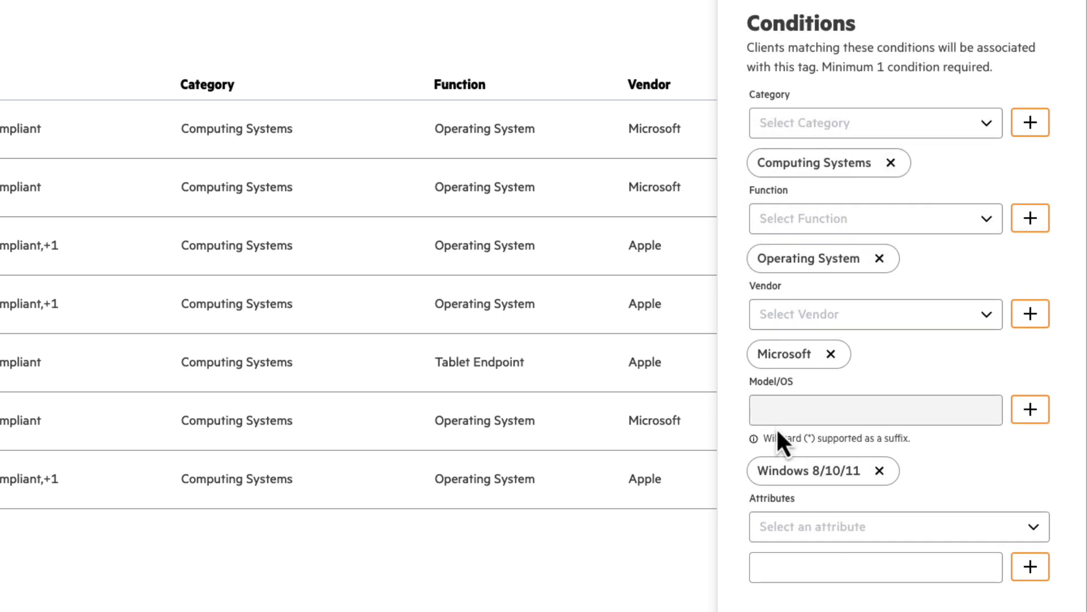
pyautogui.scroll(1, 779, 428)
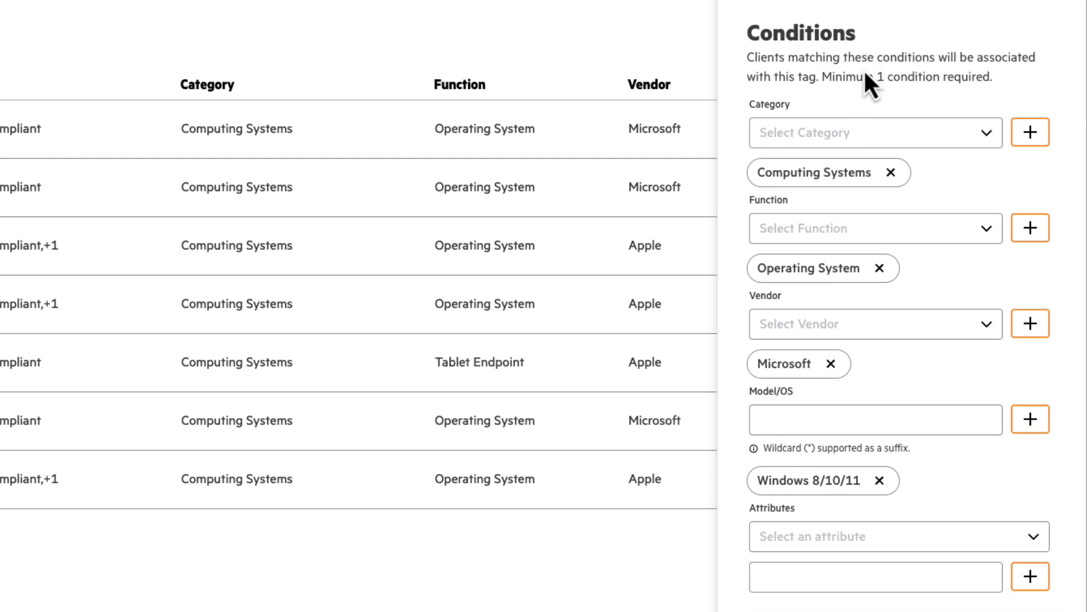
pyautogui.scroll(-3, 882, 538)
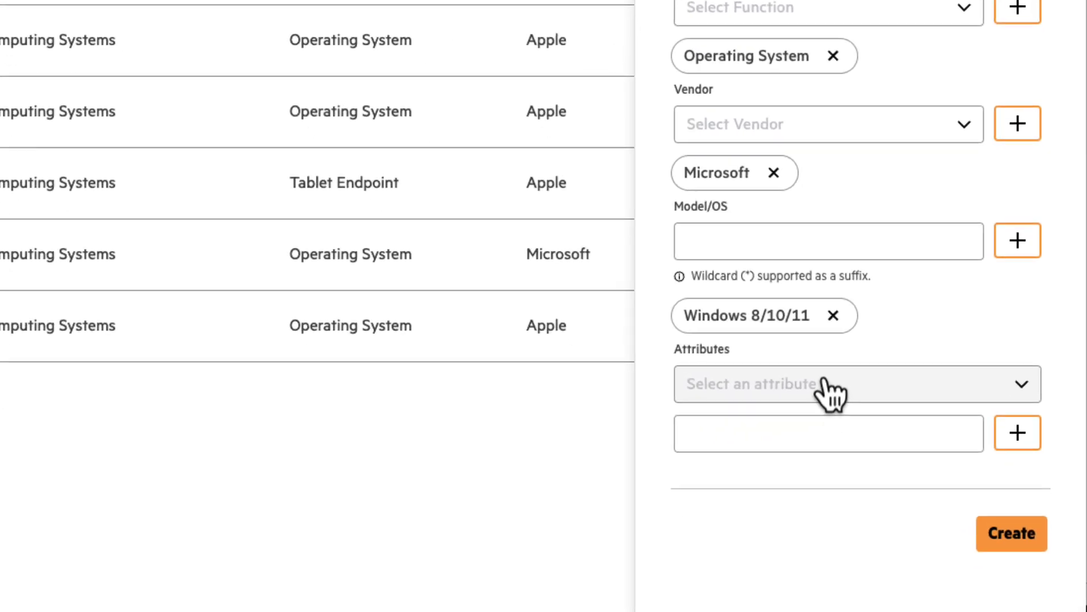
# Add an Internal Destination IP condition of 10.0.0.0/24 to the tag
pyautogui.click(824, 376)
pyautogui.click(826, 333)
pyautogui.click(858, 419)
pyautogui.write('10.0.0.0')
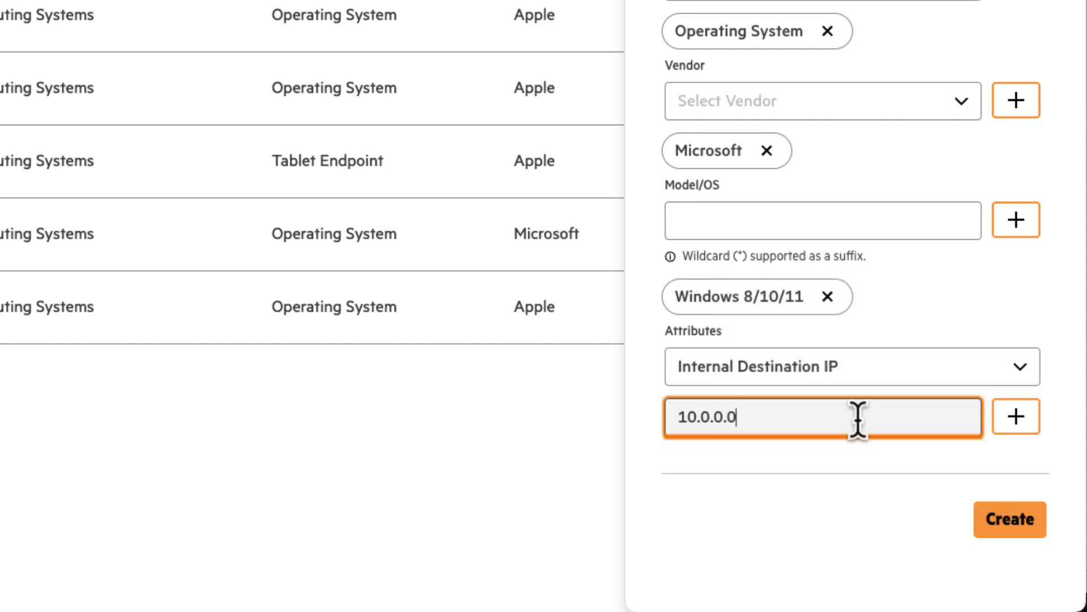
pyautogui.write('/24')
pyautogui.click(1032, 420)
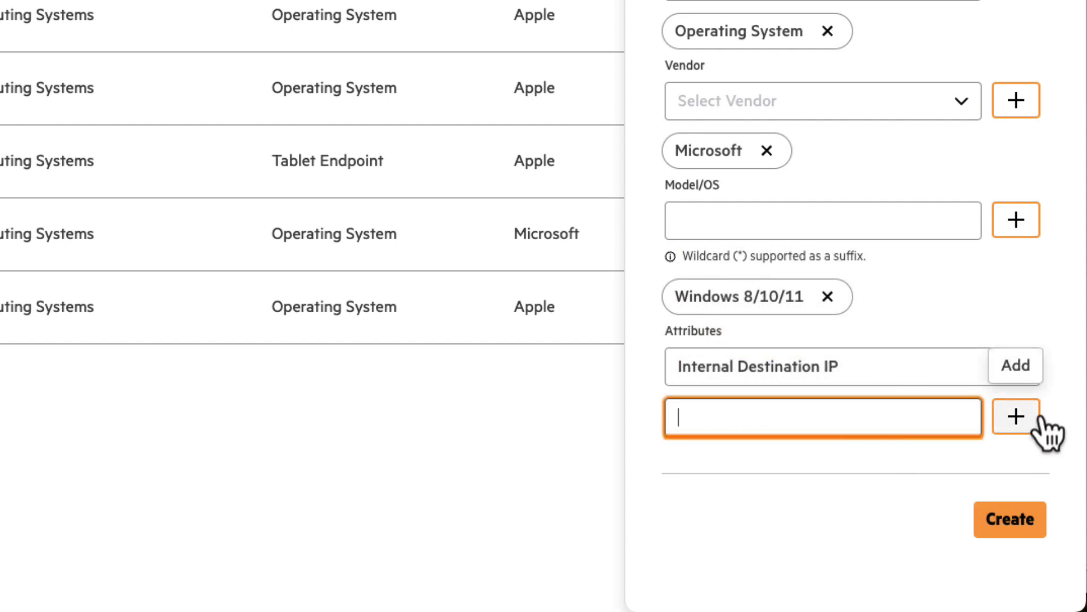
# Choose Application Name as the next attribute type for the tag
pyautogui.click(970, 390)
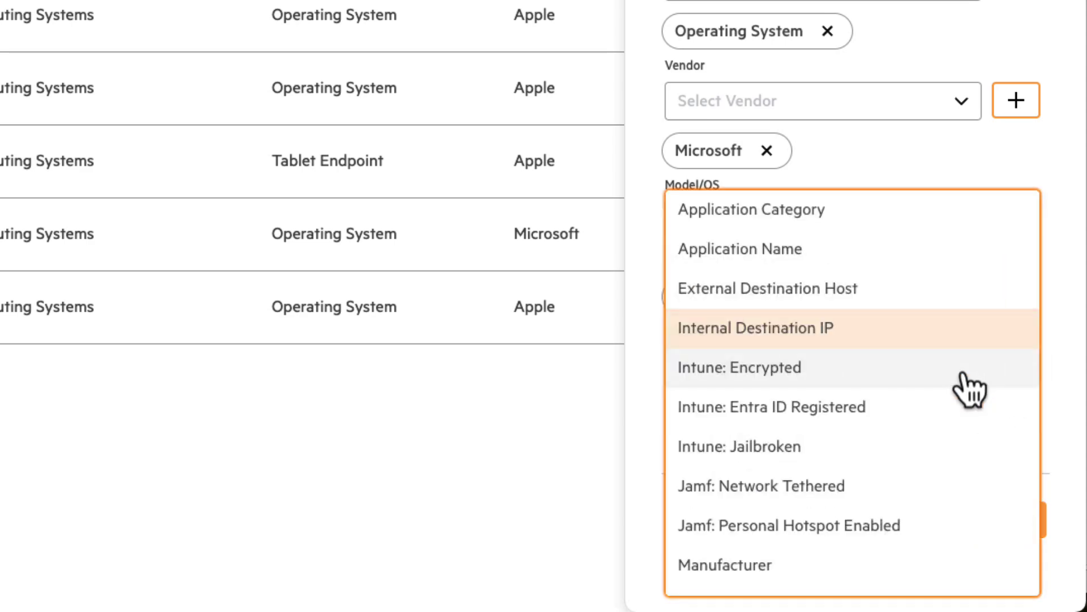
pyautogui.click(852, 257)
pyautogui.scroll(-1, 917, 363)
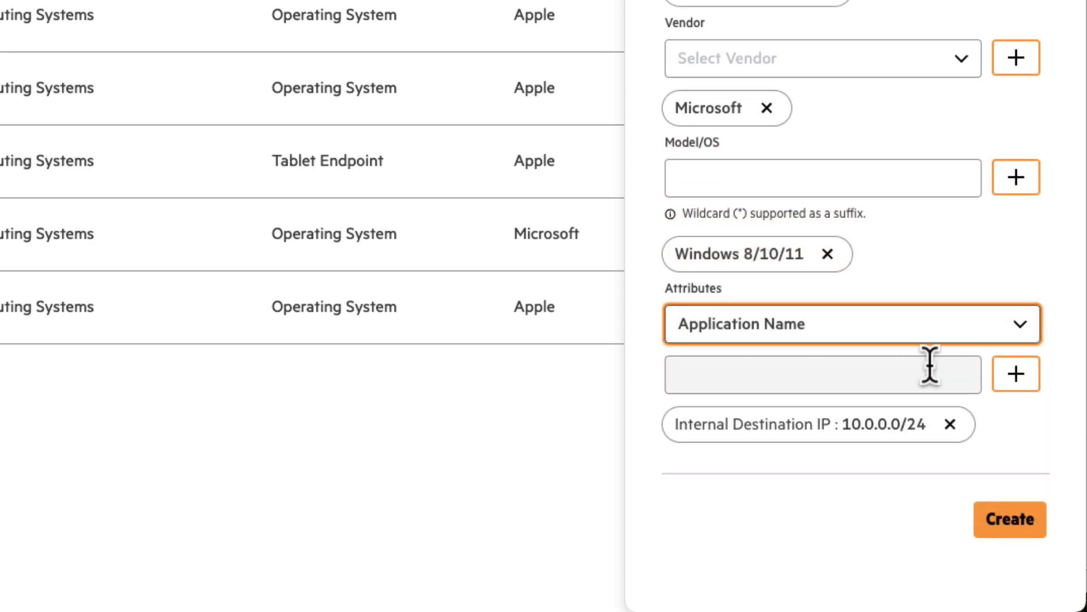
# Add Go Daddy as an Application Name condition on the tag
pyautogui.click(929, 367)
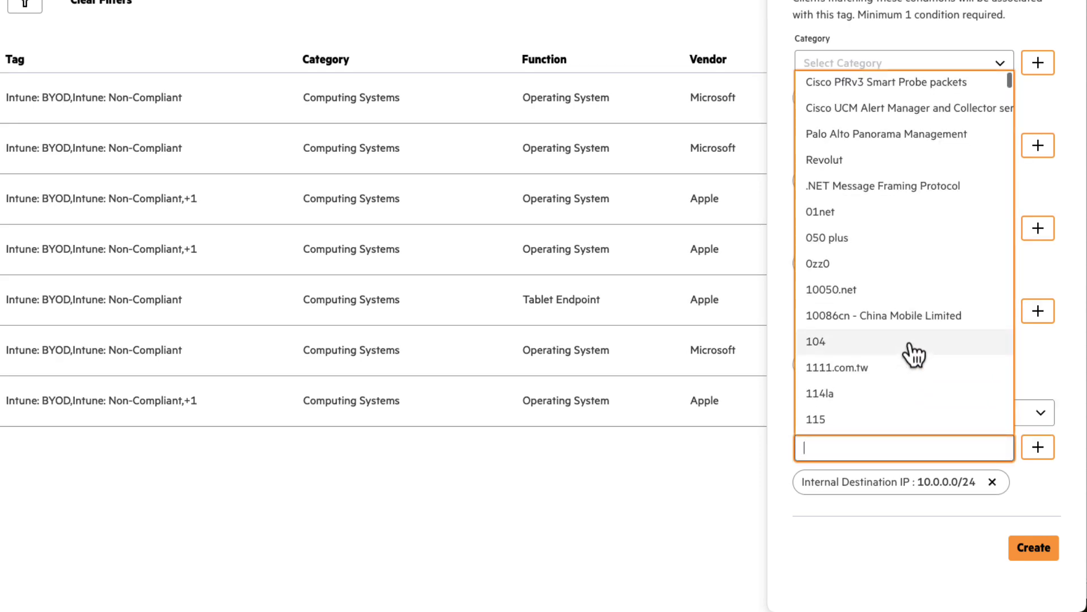
pyautogui.scroll(-5, 964, 246)
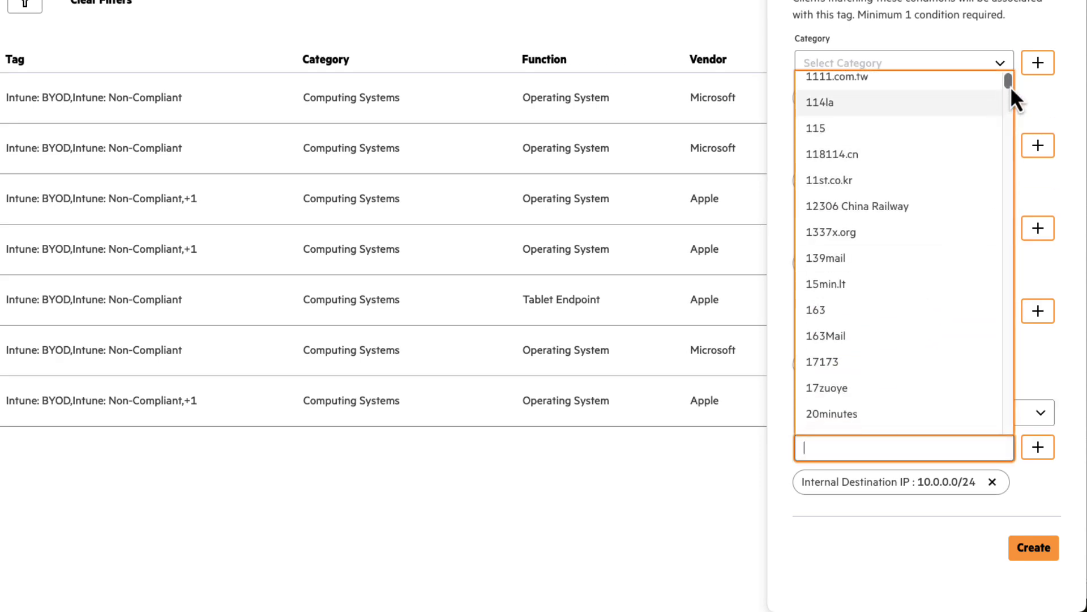
pyautogui.moveTo(1010, 86); pyautogui.dragTo(1015, 195)
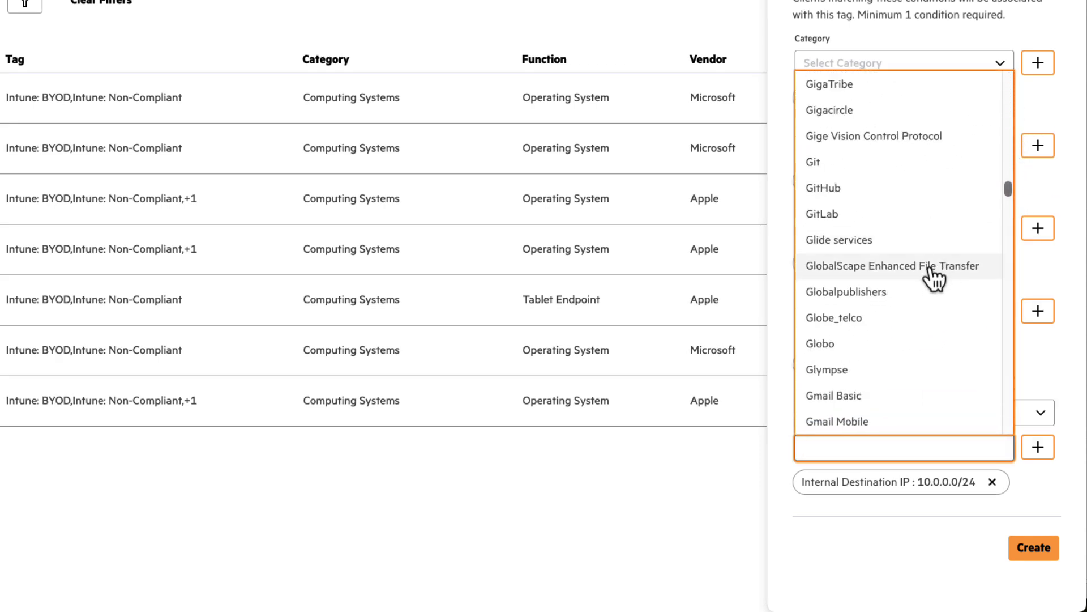
pyautogui.scroll(-2, 927, 277)
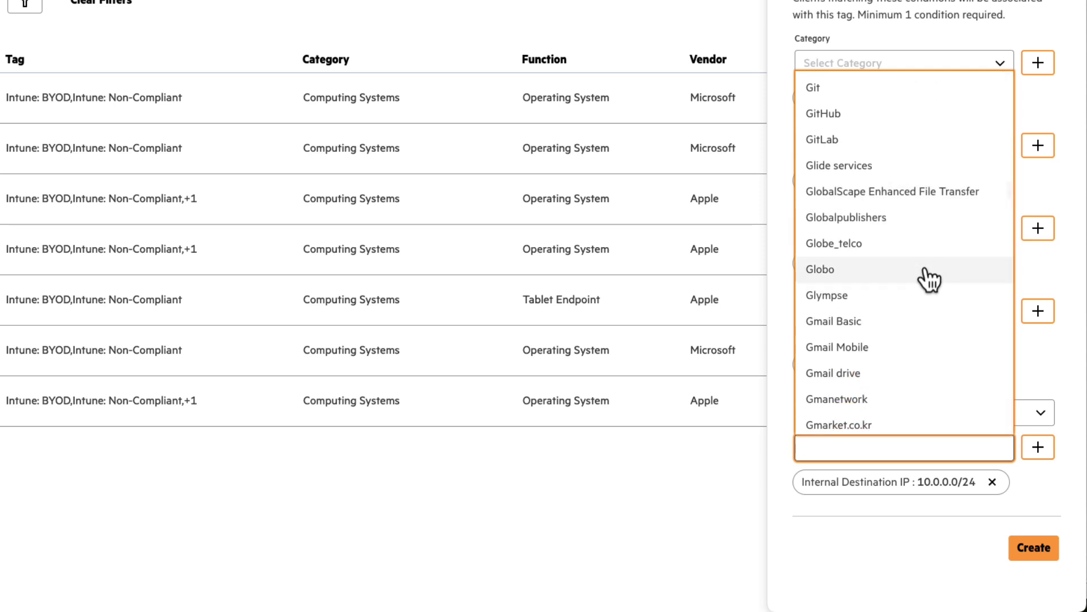
pyautogui.scroll(-5, 927, 277)
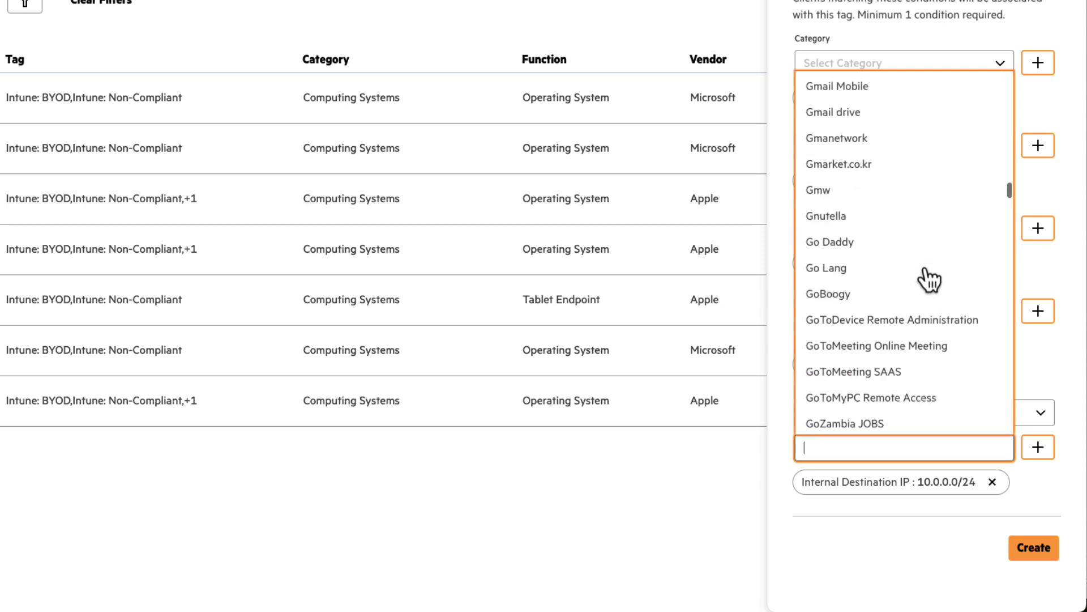
pyautogui.click(919, 247)
# Add *.reddit.com as an External Destination Host condition
pyautogui.click(1006, 419)
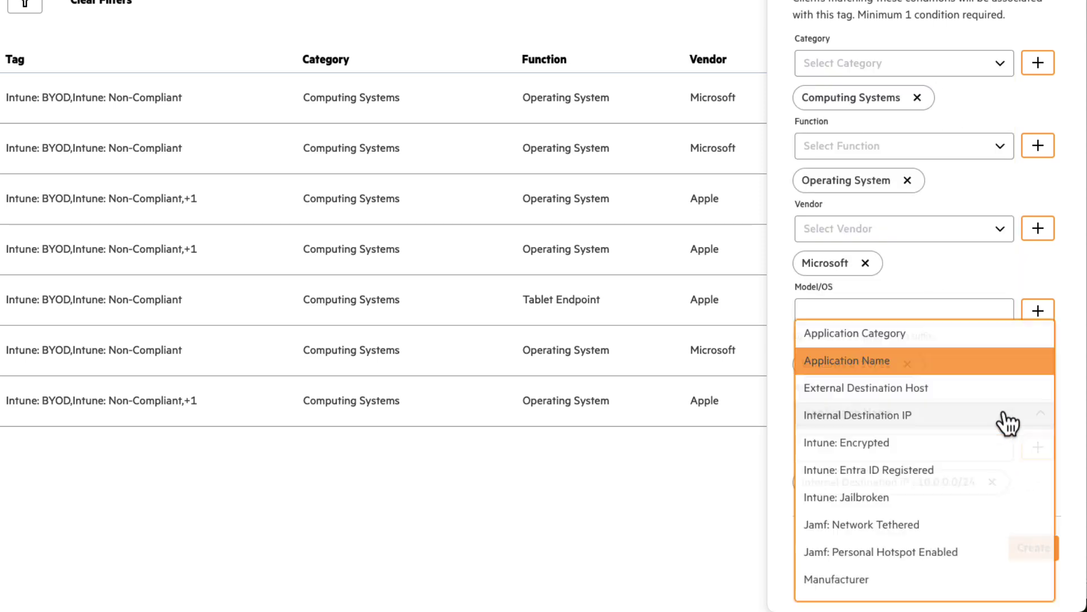
pyautogui.click(951, 389)
pyautogui.scroll(-1, 946, 444)
pyautogui.click(949, 400)
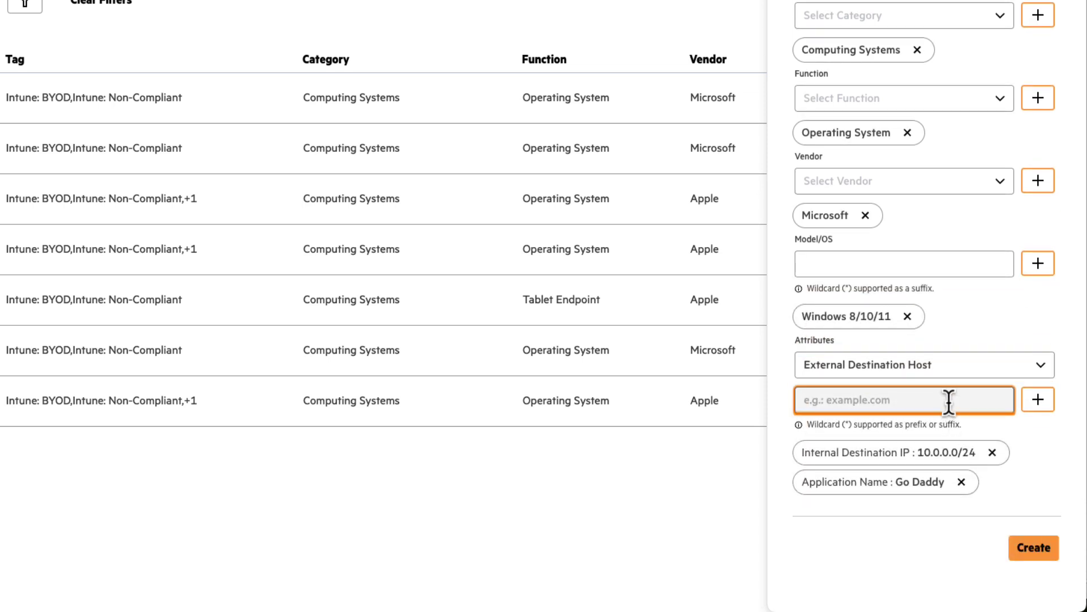
pyautogui.write('*')
pyautogui.click(1038, 399)
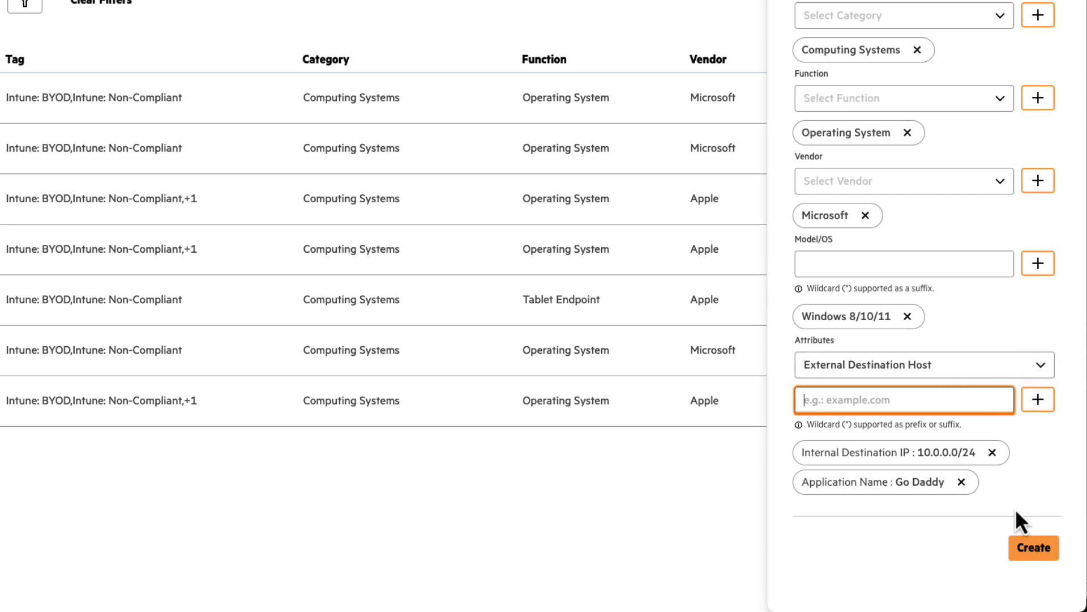
# Create the new client tag with its configured conditions
pyautogui.click(1042, 546)
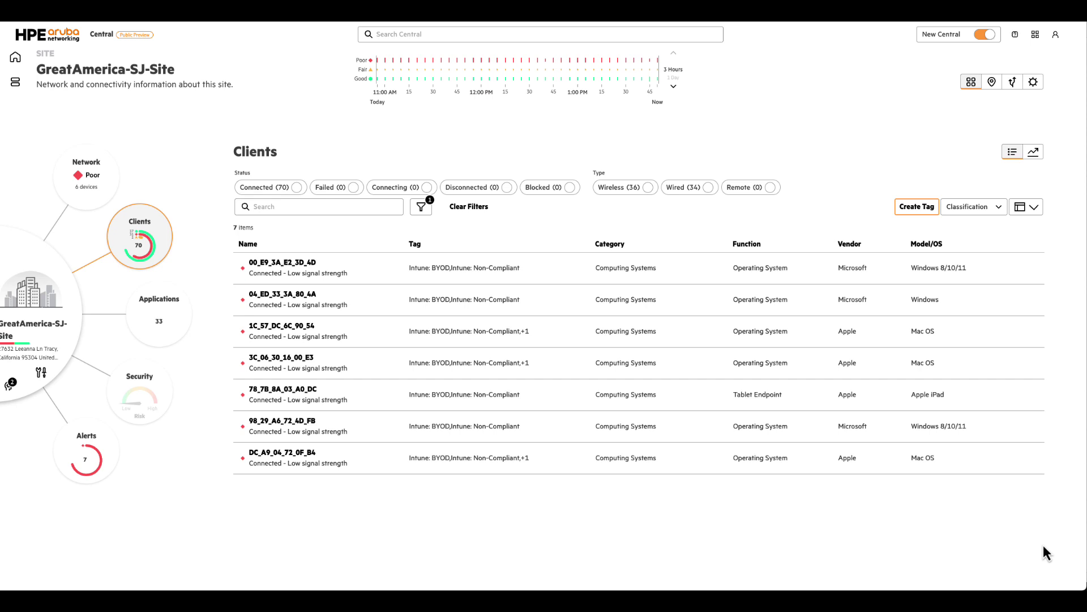
# Edit NAC rule swld a3 so Client Tags belongs to Intune: Non-Compliant, deny access, and save
pyautogui.hotkey('ctrl', 'Right')
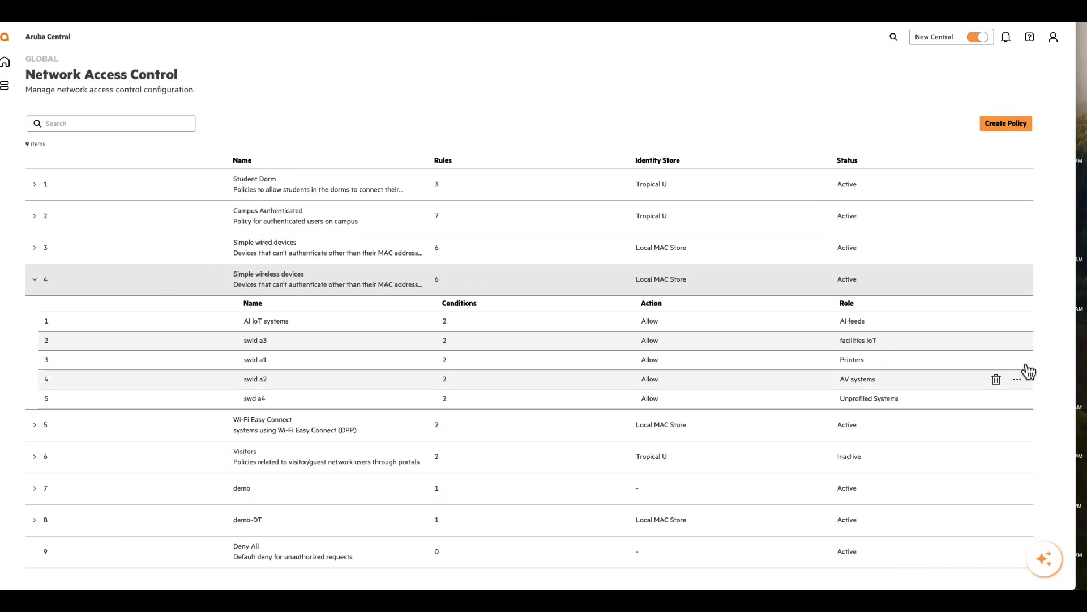
pyautogui.click(1018, 341)
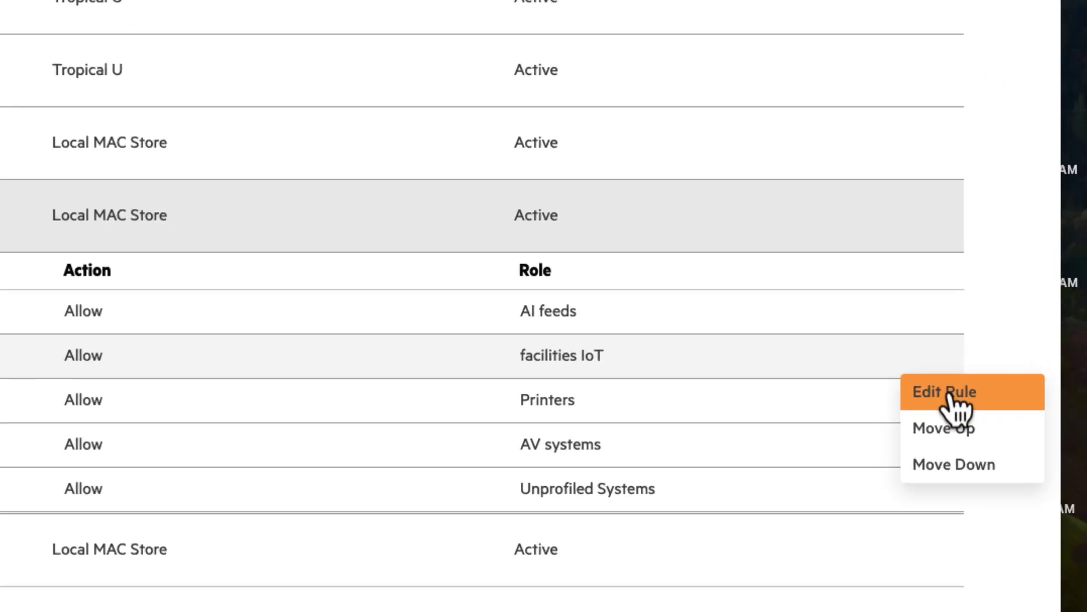
pyautogui.click(1014, 359)
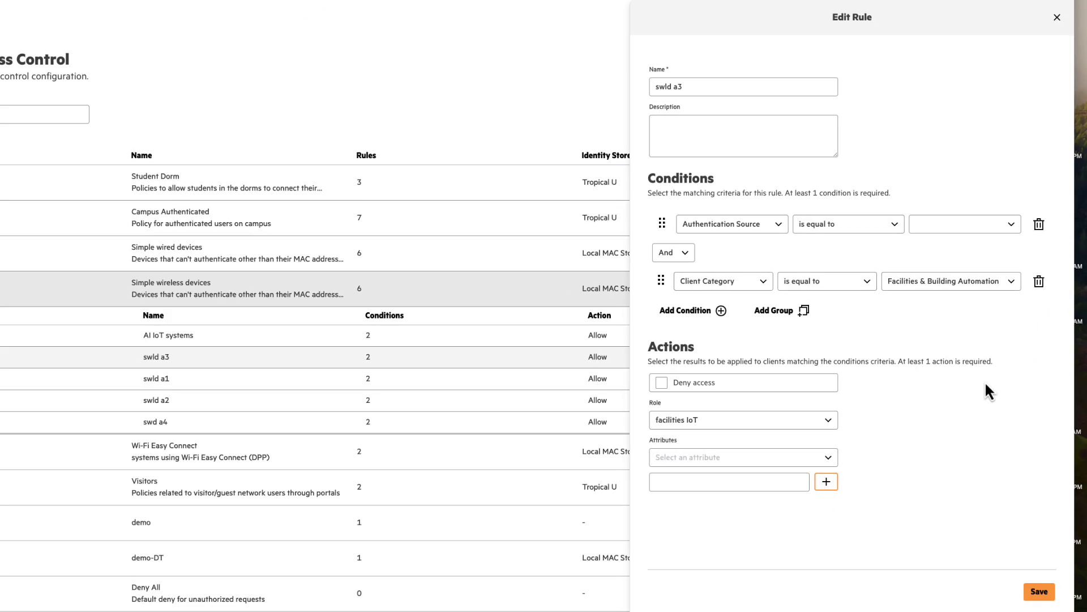
pyautogui.click(737, 283)
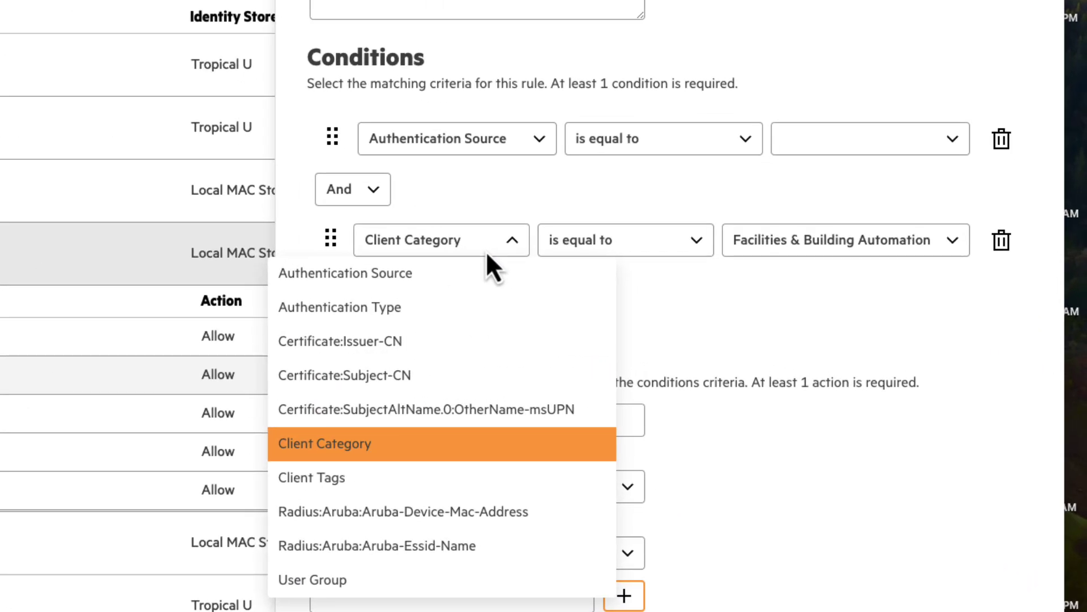
pyautogui.click(426, 480)
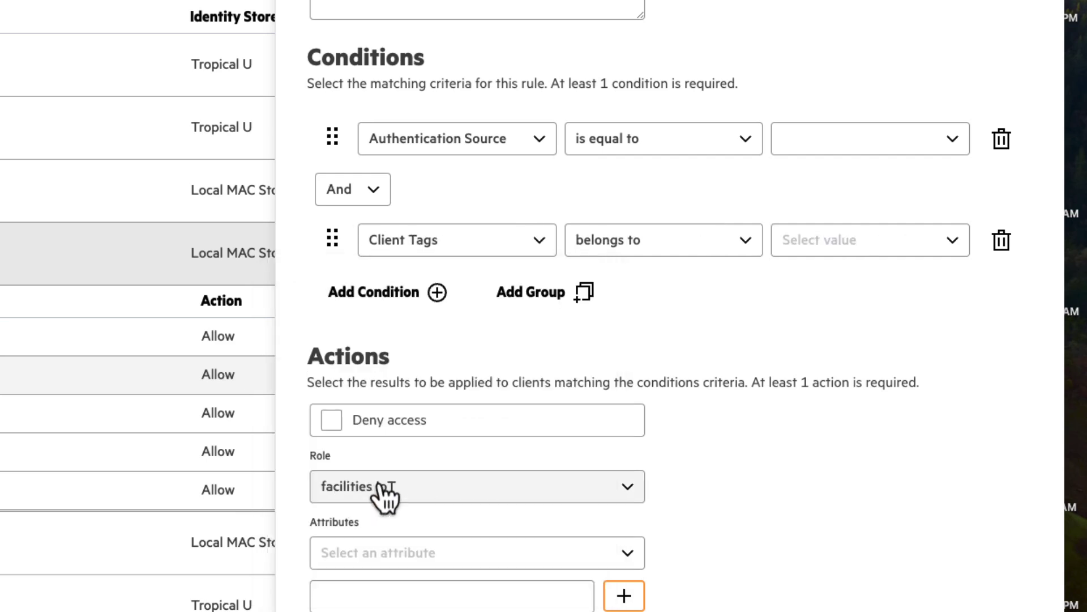
pyautogui.click(832, 247)
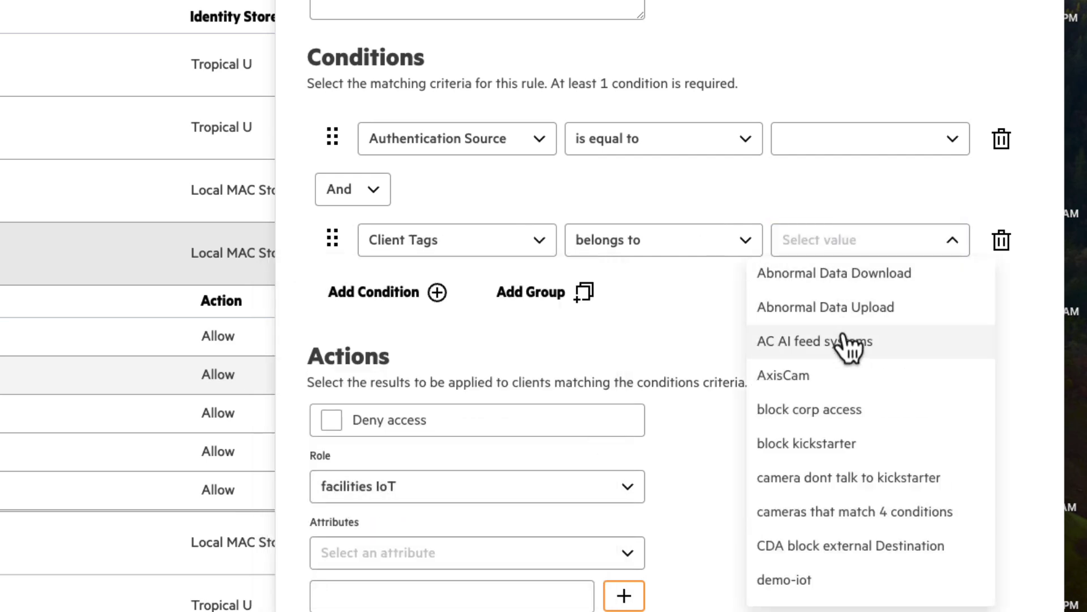
pyautogui.scroll(-2, 846, 378)
pyautogui.scroll(-4, 850, 386)
pyautogui.click(864, 535)
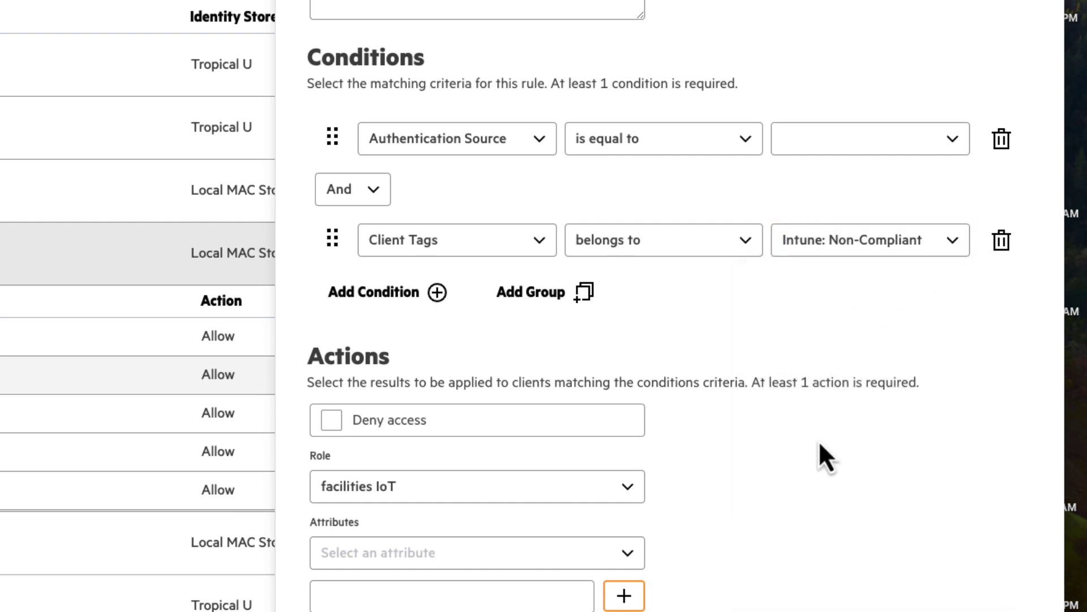
pyautogui.click(356, 429)
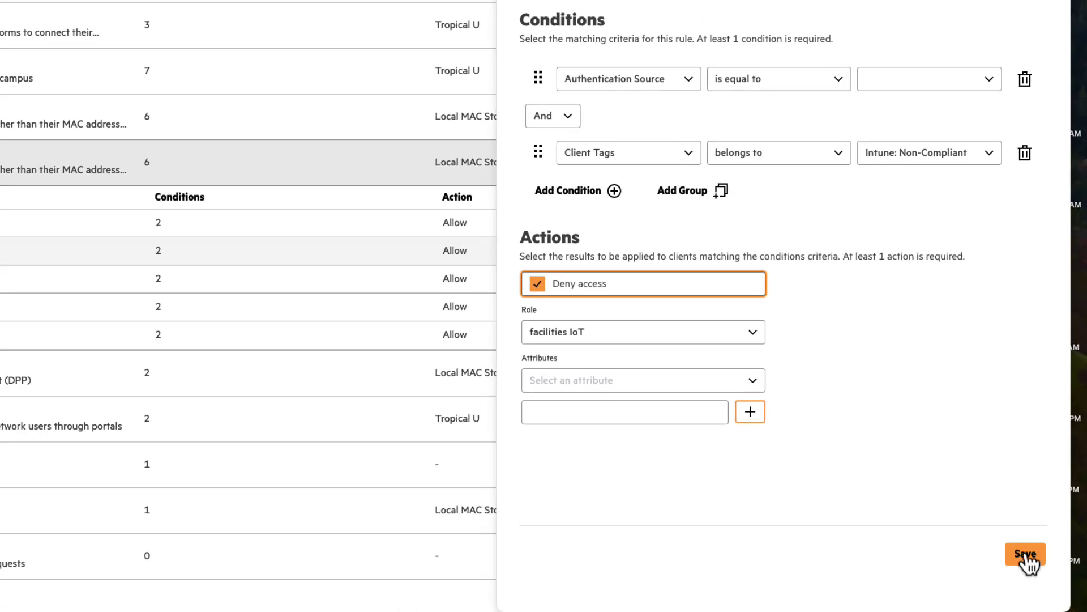
pyautogui.click(1026, 554)
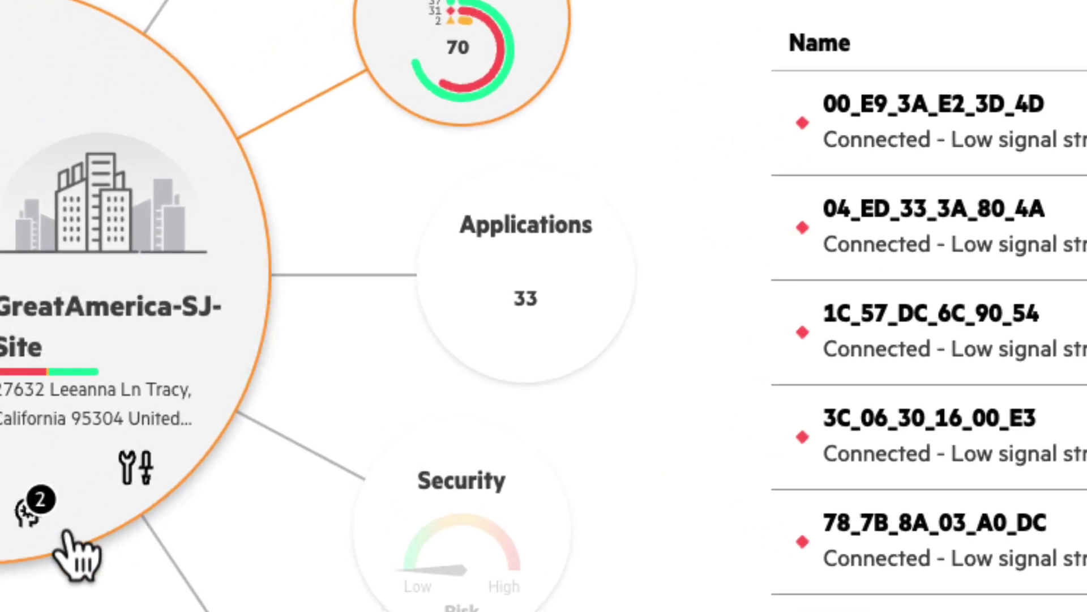
# Open the IoT Policy Optimization insight and expand its Ainsworth Games and Samsung TV client list
pyautogui.click(25, 513)
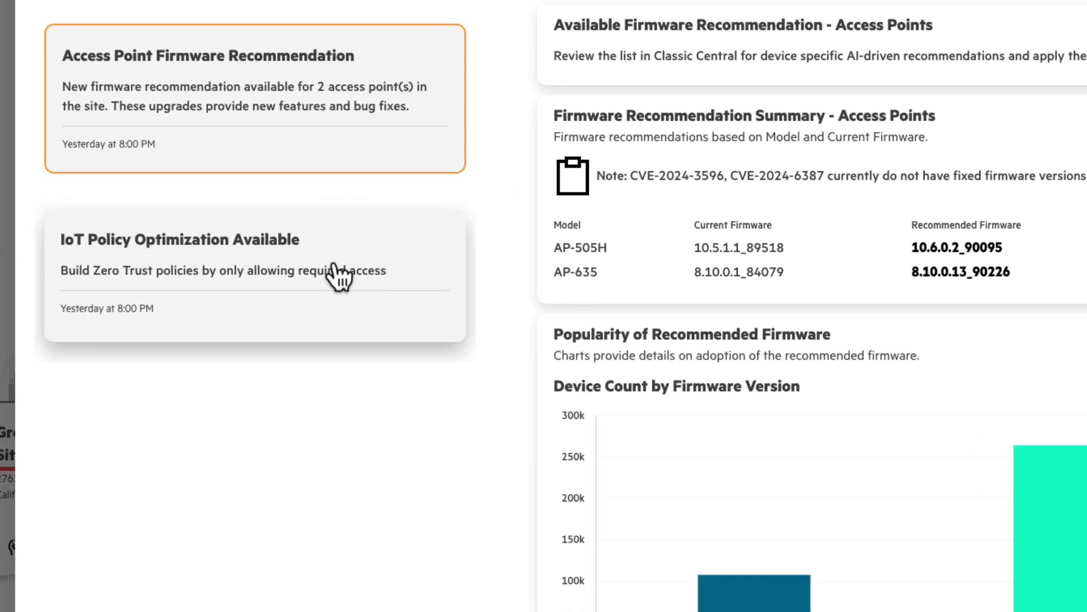
pyautogui.click(182, 234)
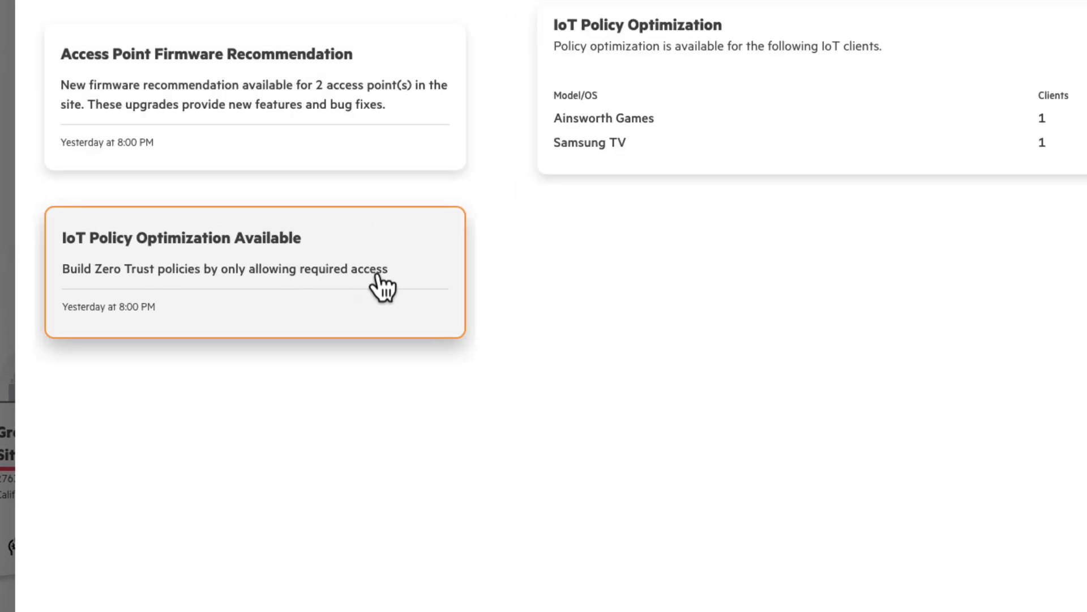
pyautogui.click(541, 170)
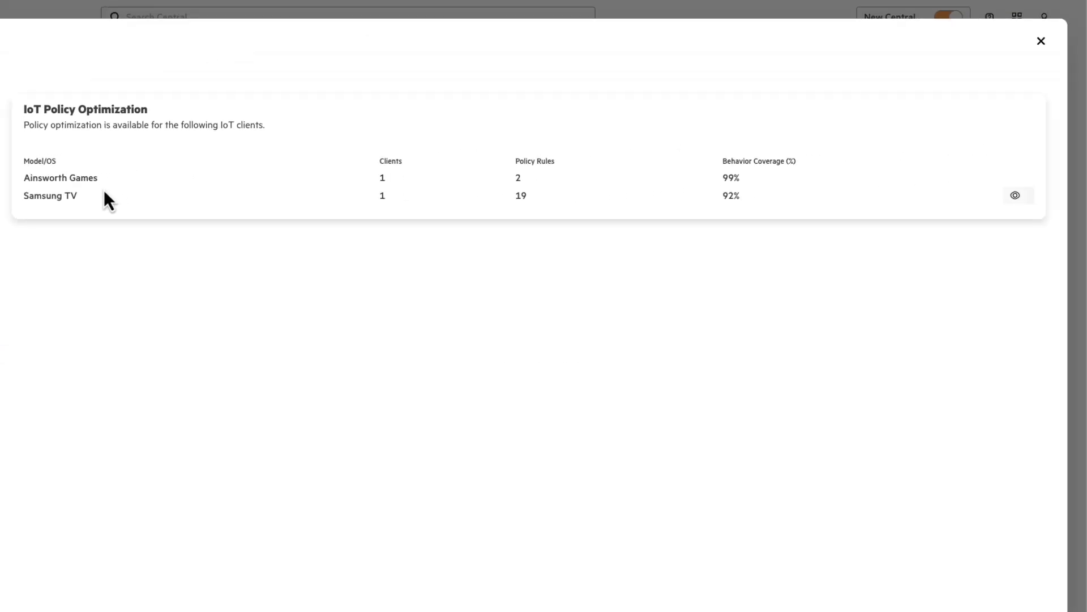
# Open the IoT Policy Optimizer for Samsung TV, reviewing its 4985-session total
pyautogui.moveTo(879, 204)
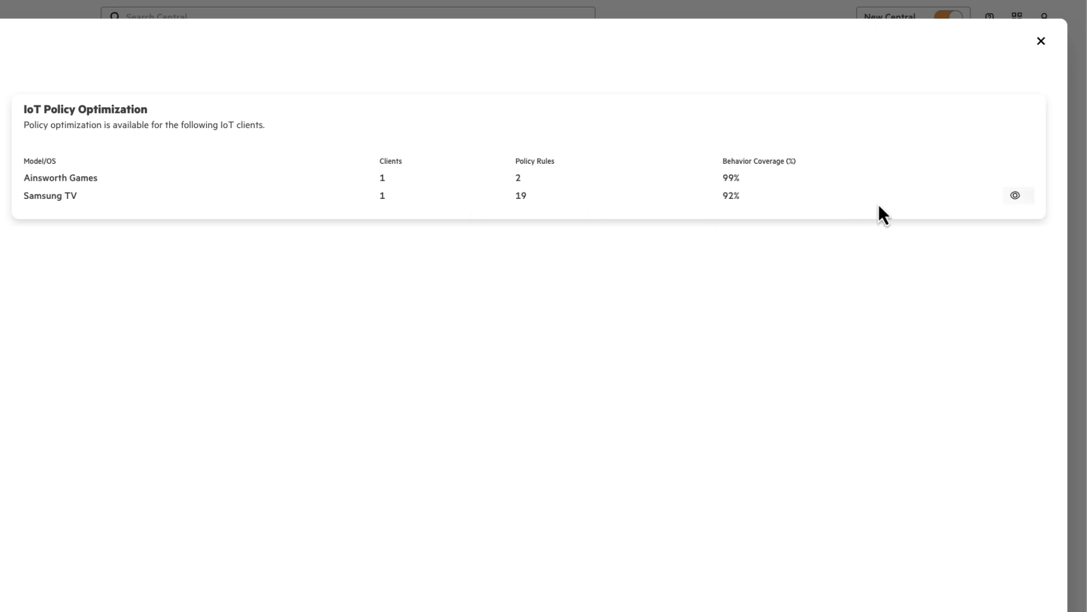
pyautogui.click(1016, 196)
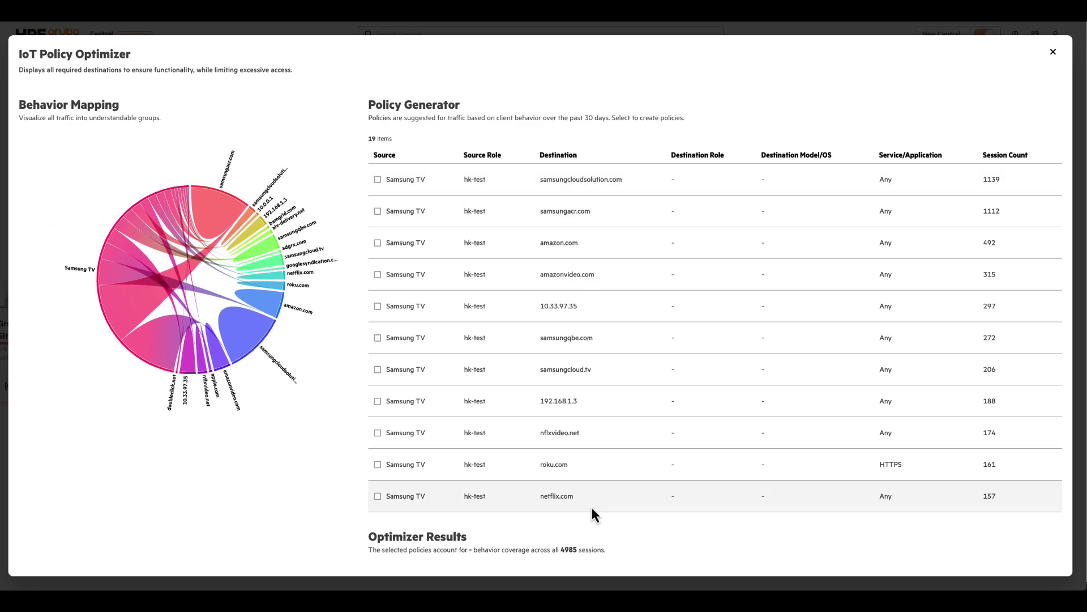
pyautogui.moveTo(578, 550); pyautogui.dragTo(562, 550)
pyautogui.click(313, 445)
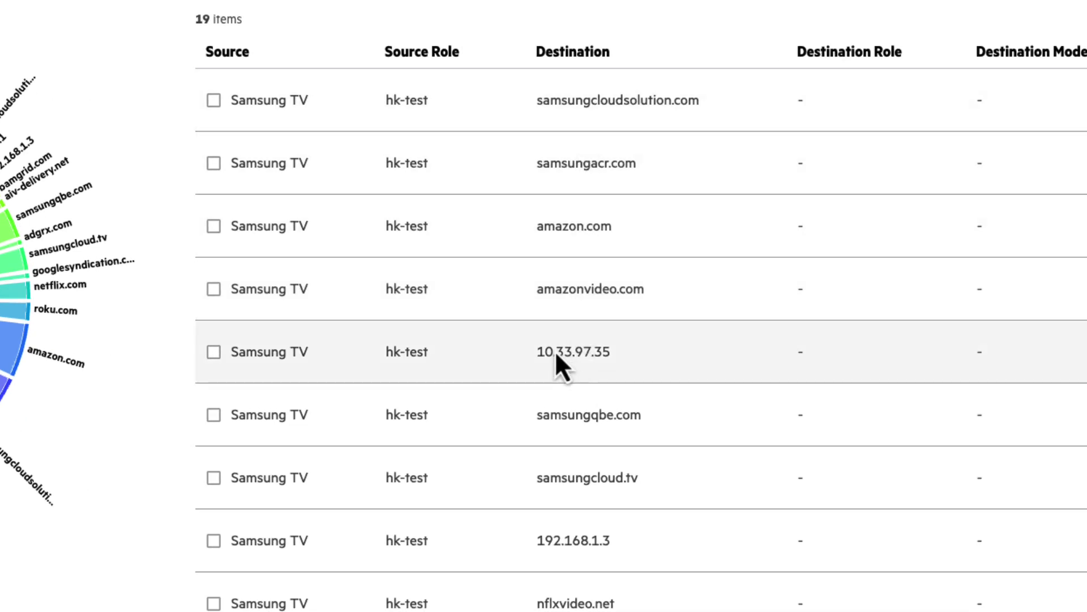
# Select samsungcloudsolution.com, samsungacr.com, amazon.com, amazonvideo.com, 10.33.97.35 and samsungqbe.com as policy destinations
pyautogui.click(279, 103)
pyautogui.click(284, 163)
pyautogui.click(287, 225)
pyautogui.click(279, 286)
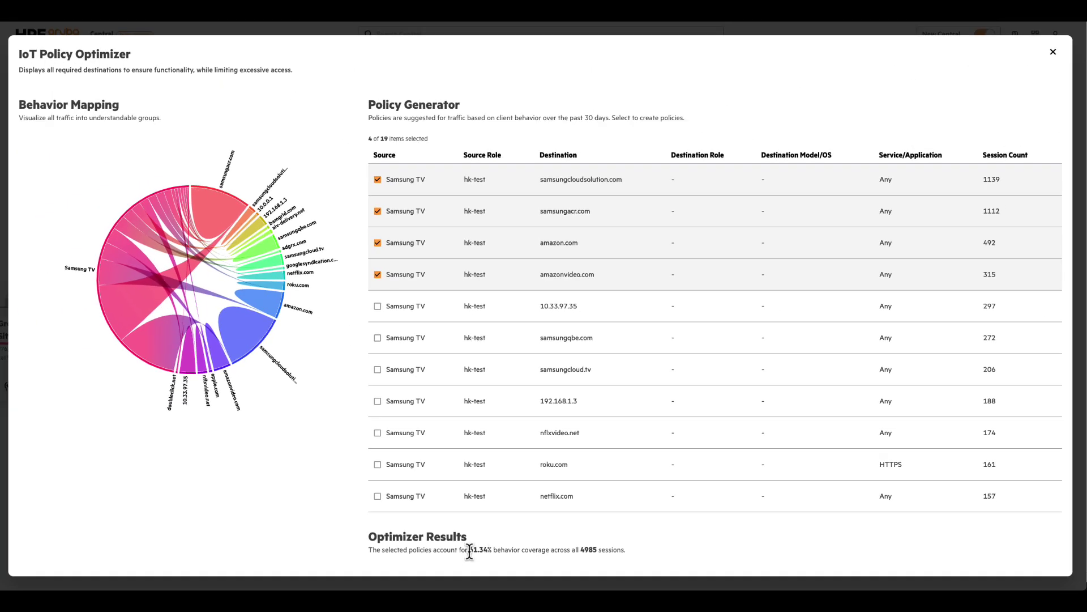
pyautogui.moveTo(470, 551); pyautogui.dragTo(548, 551)
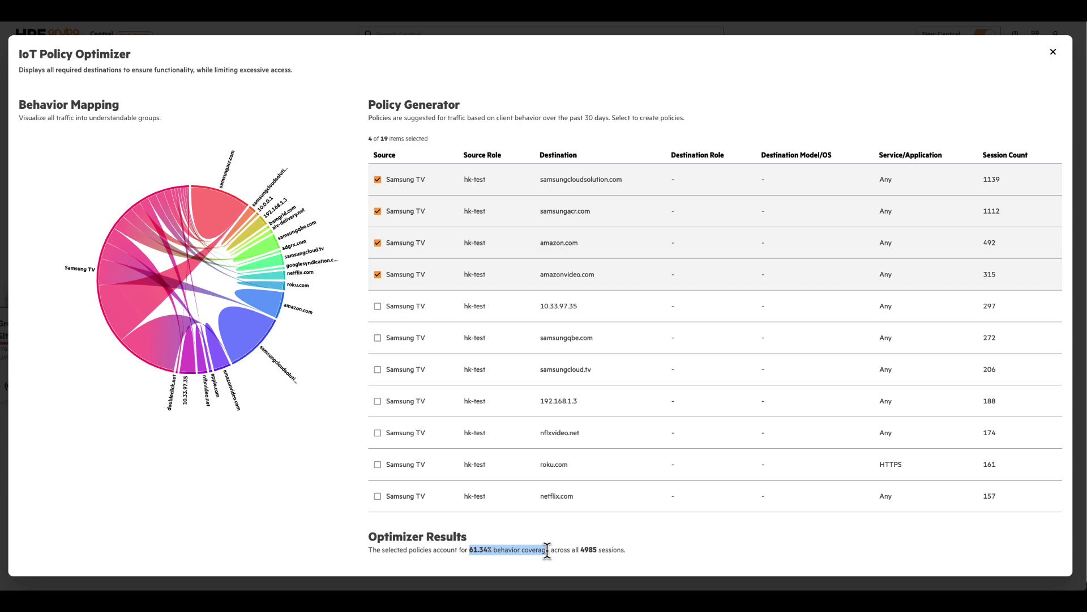
pyautogui.click(378, 307)
pyautogui.click(379, 337)
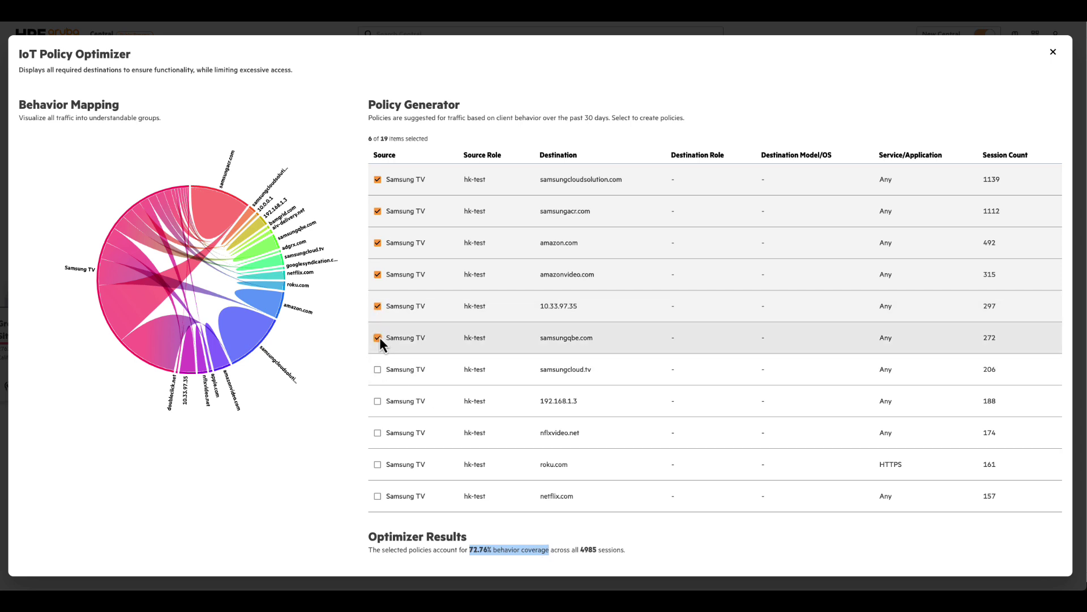